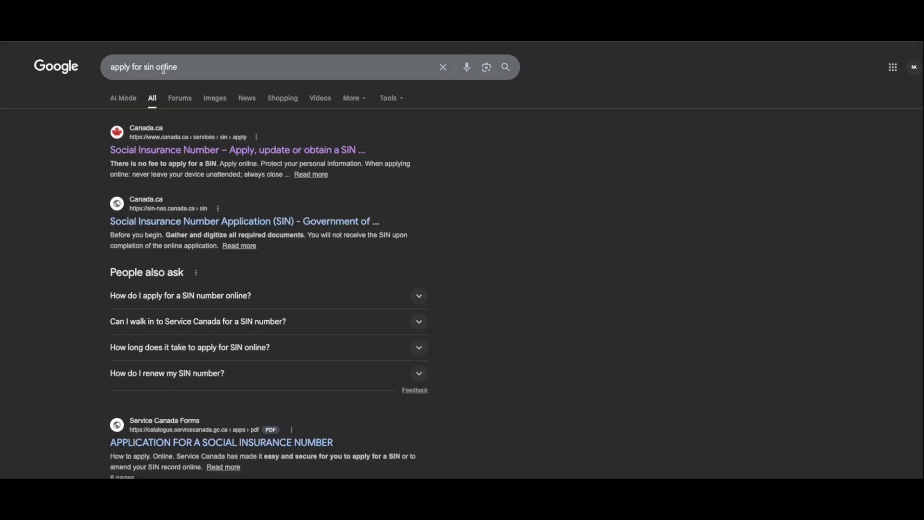
Open the Canada.ca search result about applying for, updating or obtaining a Social Insurance Number.
{"action": "left_click", "coordinate": [139, 68]}
{"action": "left_click", "coordinate": [55, 149]}
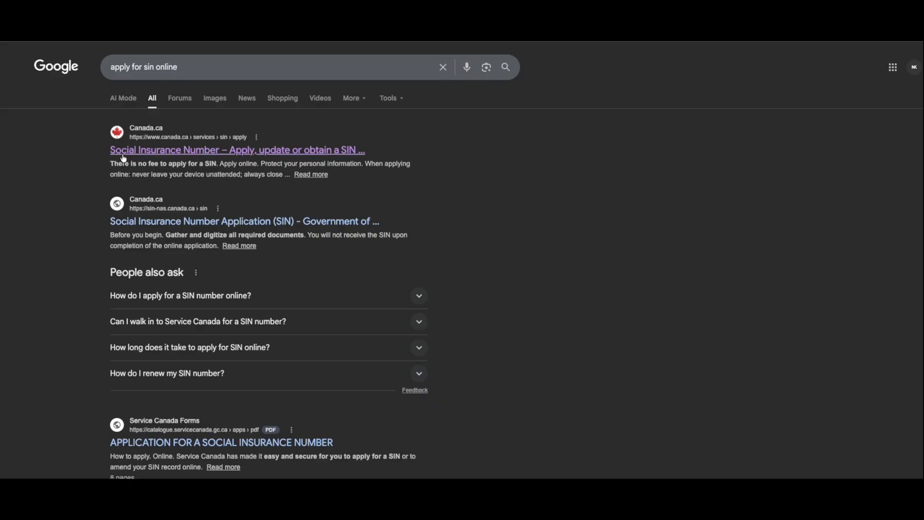
{"action": "left_click", "coordinate": [153, 150]}
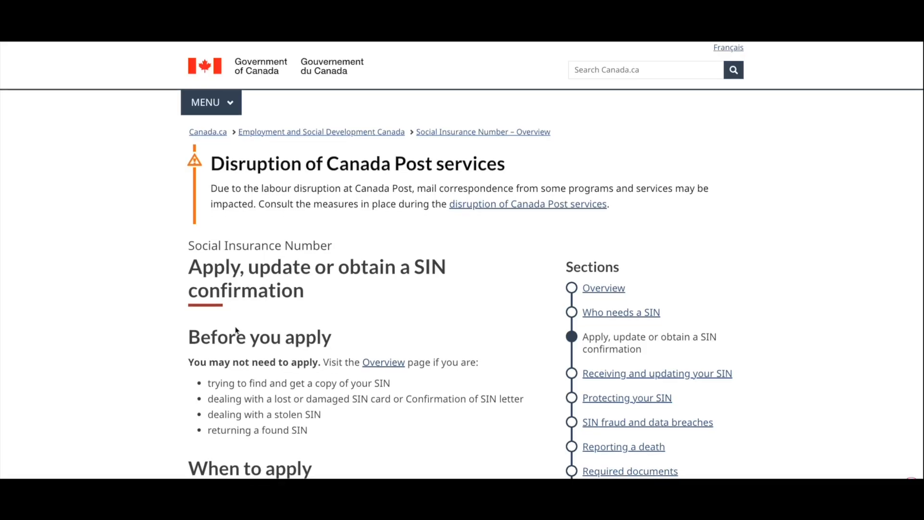
Read the "Before you apply" and "When to apply" sections, highlighting the expiry date update and change of status items.
{"action": "scroll", "coordinate": [236, 333], "scroll_direction": "down", "scroll_amount": 1}
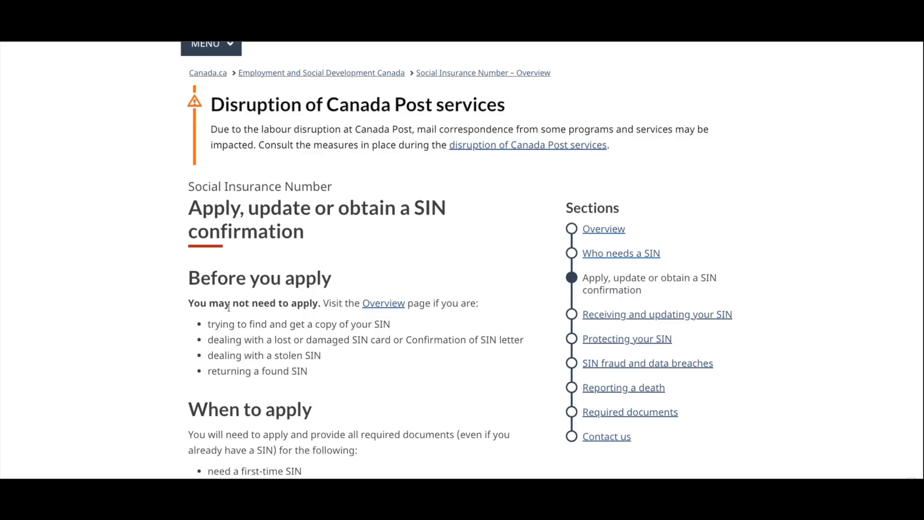
{"action": "scroll", "coordinate": [228, 306], "scroll_direction": "down", "scroll_amount": 1}
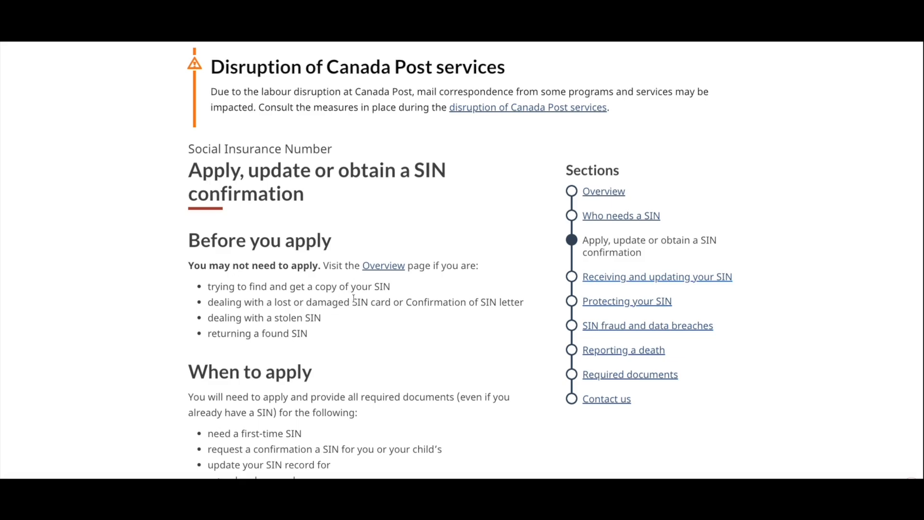
{"action": "scroll", "coordinate": [310, 287], "scroll_direction": "down", "scroll_amount": 1}
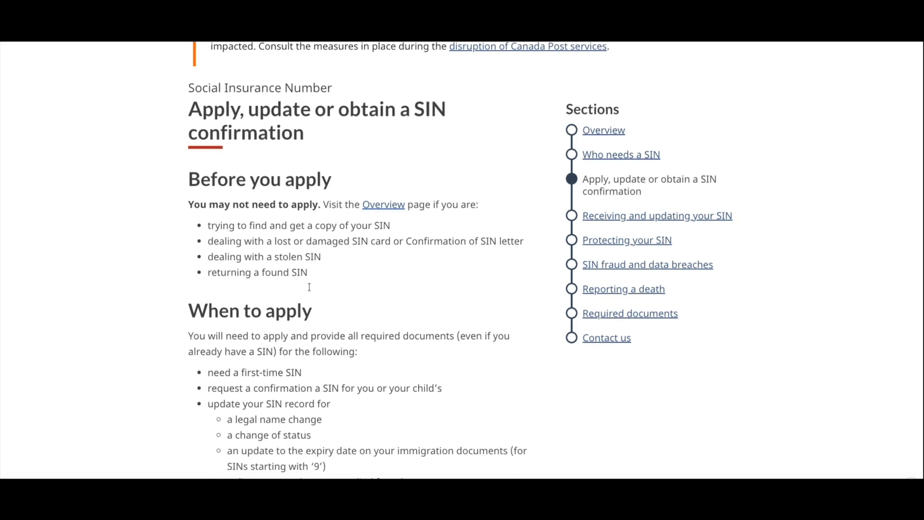
{"action": "scroll", "coordinate": [244, 318], "scroll_direction": "down", "scroll_amount": 1}
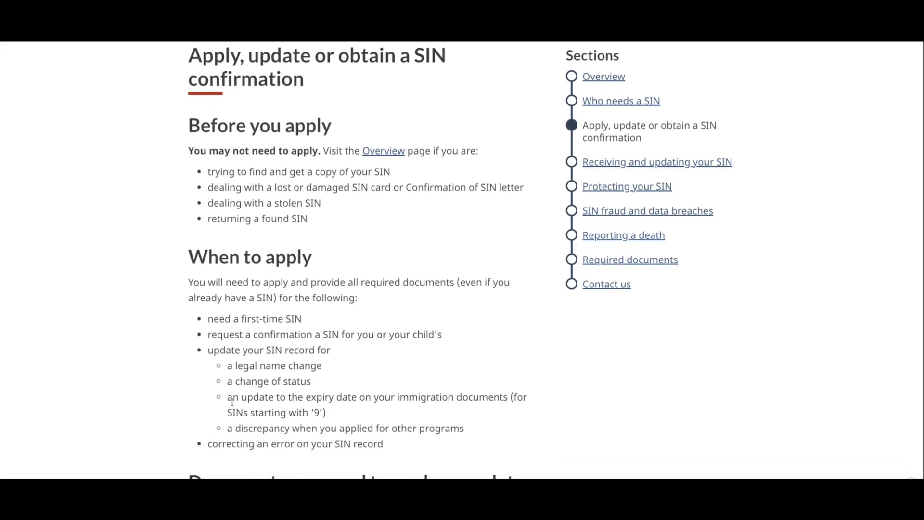
{"action": "left_click_drag", "start_coordinate": [219, 394], "coordinate": [348, 409]}
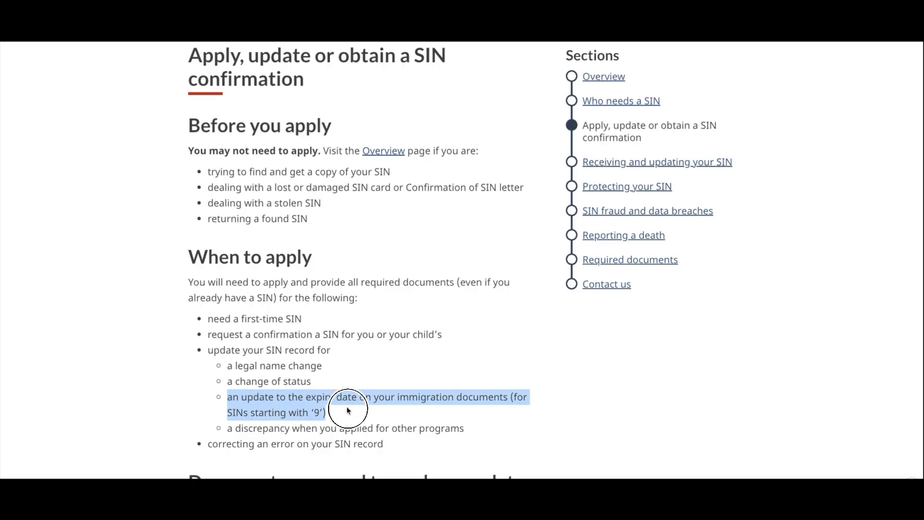
{"action": "triple_click", "coordinate": [270, 381]}
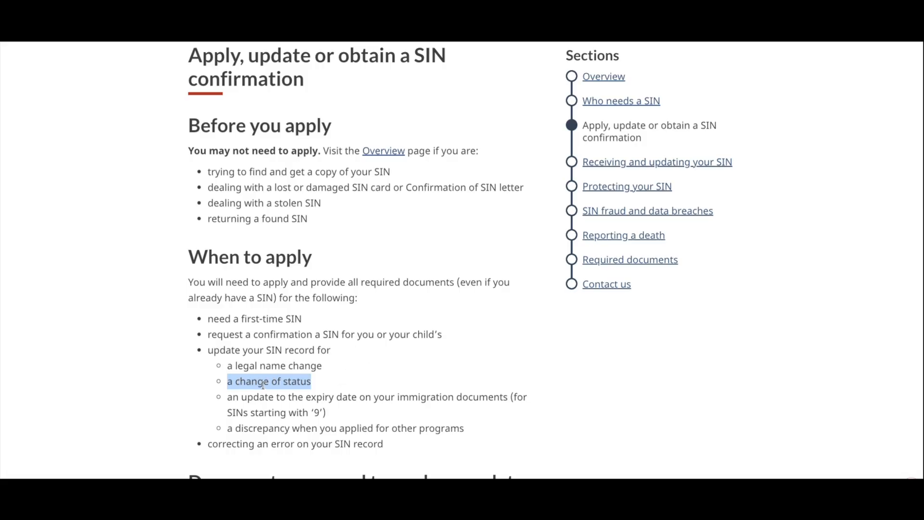
In the required-documents tool, choose applying for yourself, permanent resident status, and applying online.
{"action": "scroll", "coordinate": [262, 384], "scroll_direction": "down", "scroll_amount": 5}
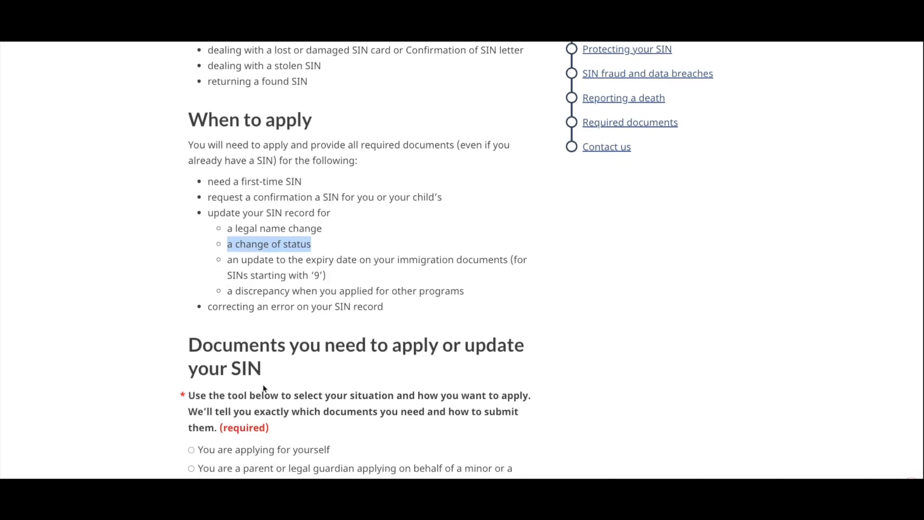
{"action": "scroll", "coordinate": [264, 388], "scroll_direction": "down", "scroll_amount": 1}
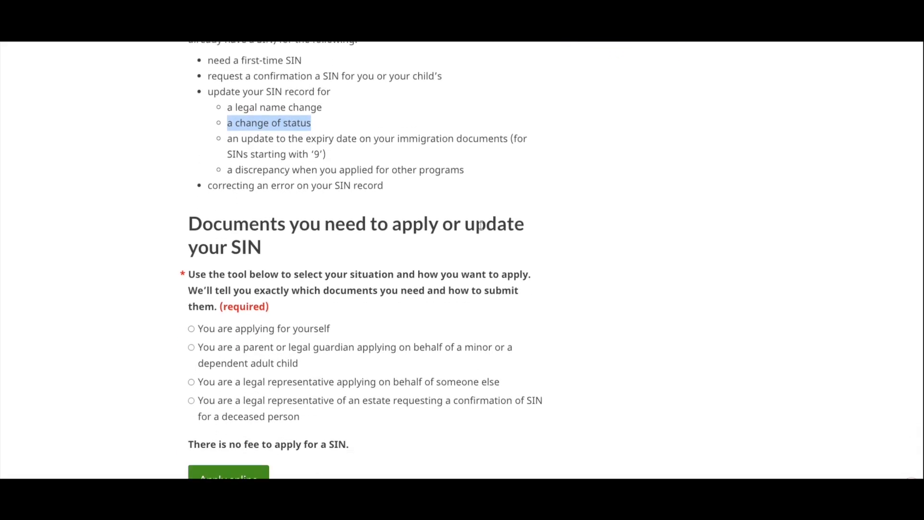
{"action": "left_click", "coordinate": [192, 330]}
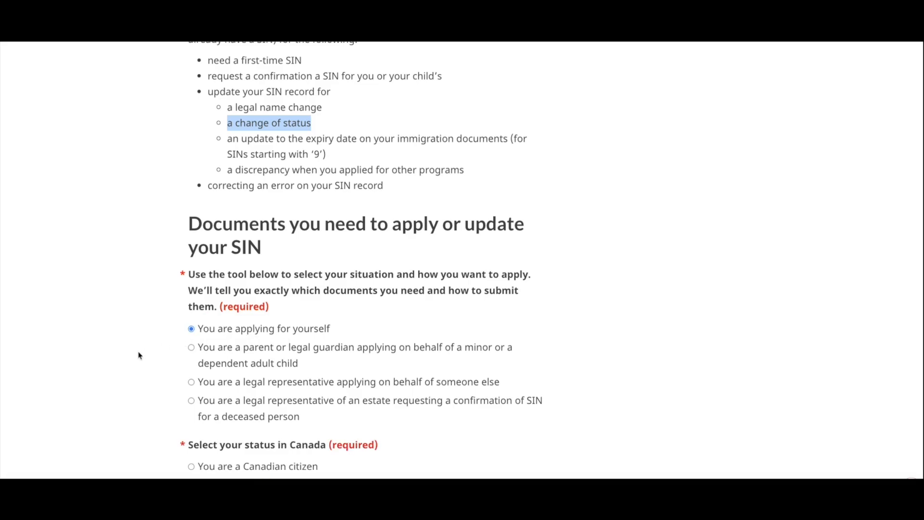
{"action": "scroll", "coordinate": [139, 356], "scroll_direction": "down", "scroll_amount": 2}
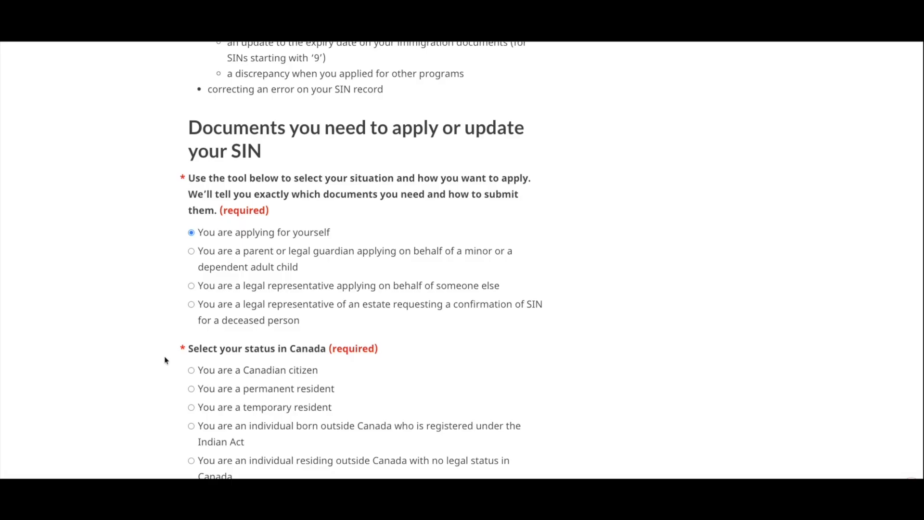
{"action": "scroll", "coordinate": [168, 360], "scroll_direction": "down", "scroll_amount": 1}
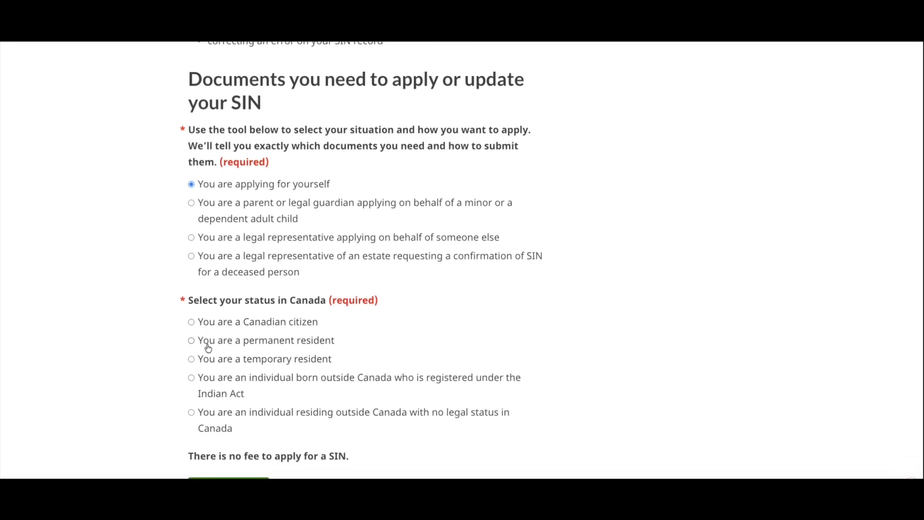
{"action": "left_click", "coordinate": [191, 340]}
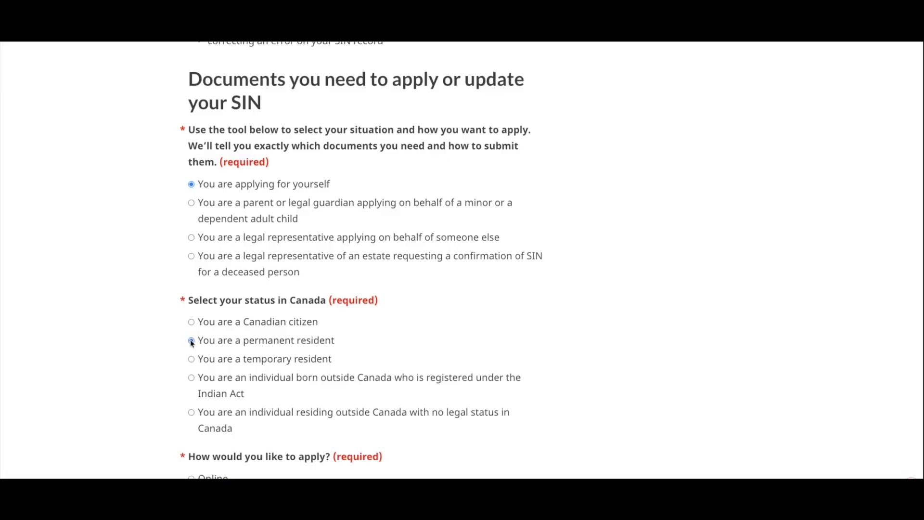
{"action": "scroll", "coordinate": [149, 351], "scroll_direction": "down", "scroll_amount": 2}
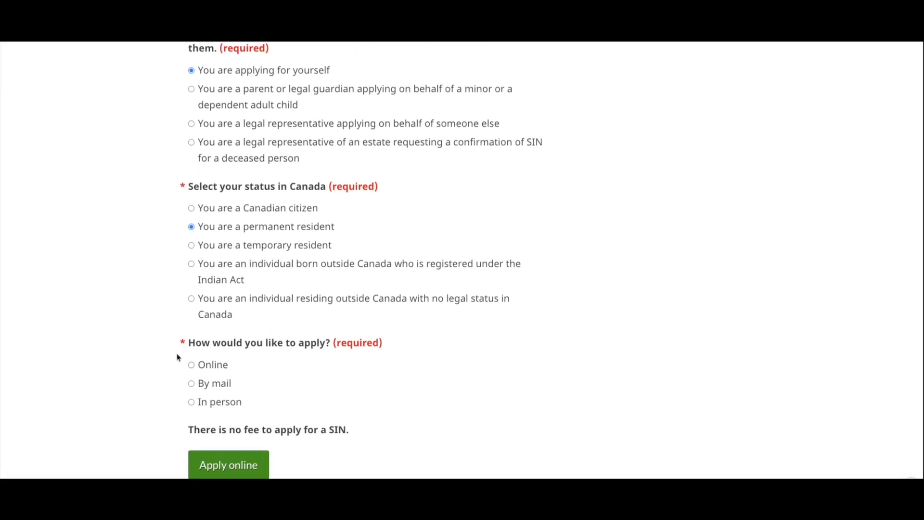
{"action": "left_click", "coordinate": [192, 365]}
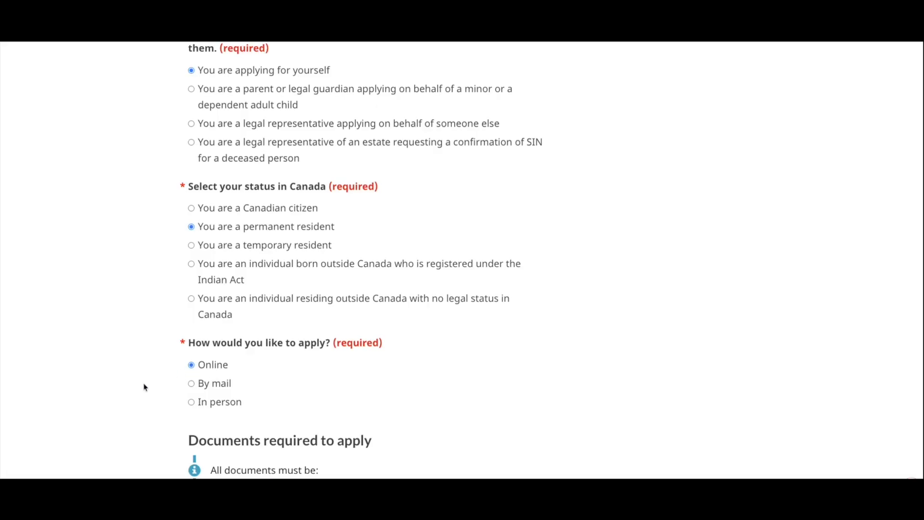
Review the general requirements that all documents must meet, highlighting the digital copies and clear, legible conditions.
{"action": "scroll", "coordinate": [144, 386], "scroll_direction": "down", "scroll_amount": 2}
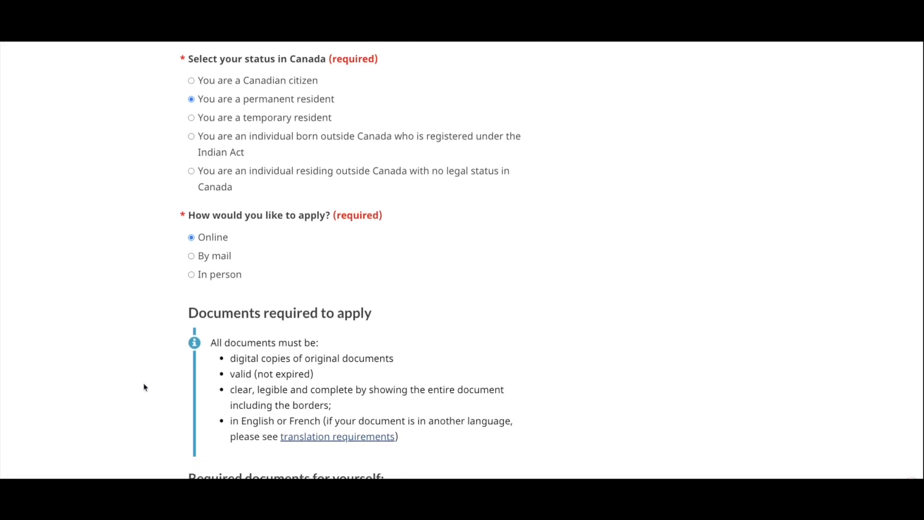
{"action": "scroll", "coordinate": [144, 388], "scroll_direction": "down", "scroll_amount": 10}
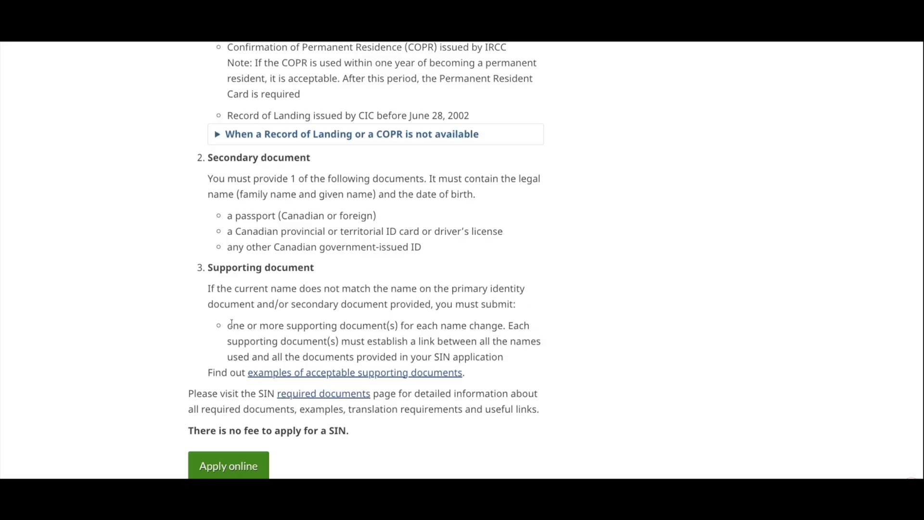
{"action": "scroll", "coordinate": [231, 324], "scroll_direction": "up", "scroll_amount": 10}
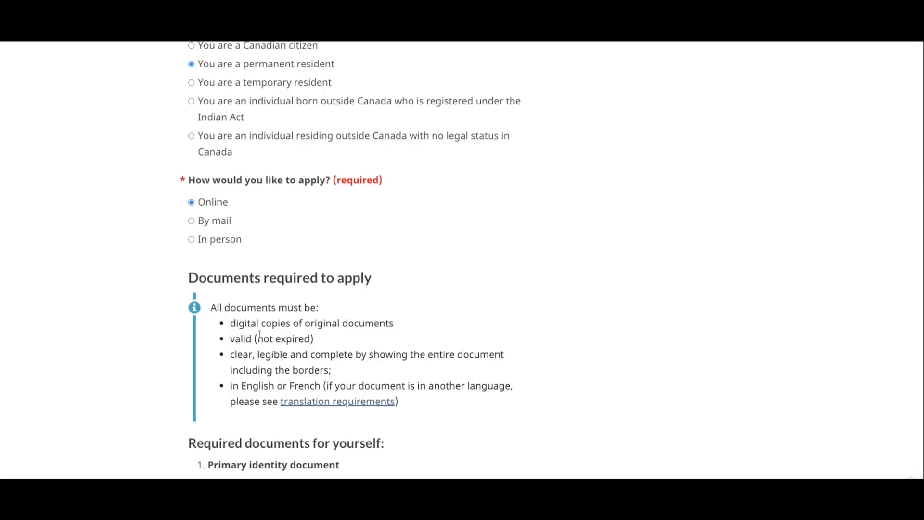
{"action": "left_click_drag", "start_coordinate": [232, 325], "coordinate": [395, 326]}
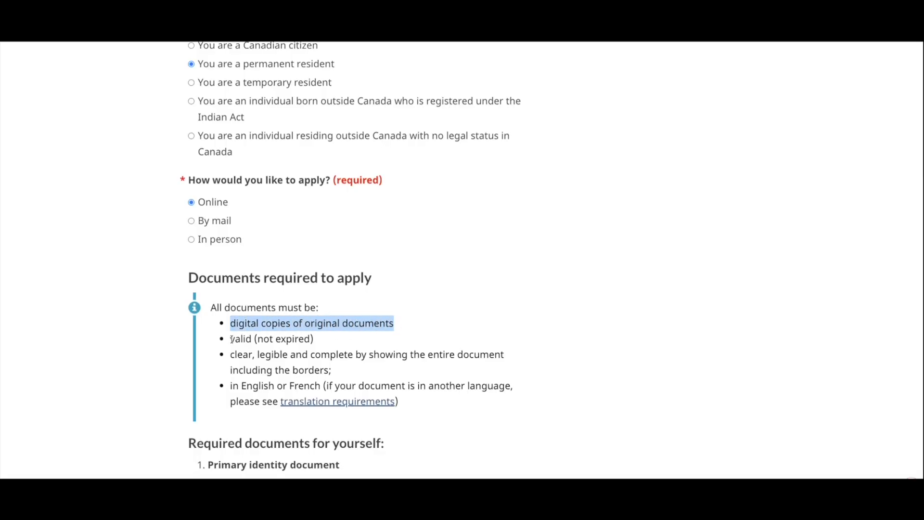
{"action": "left_click_drag", "start_coordinate": [235, 356], "coordinate": [266, 356]}
{"action": "scroll", "coordinate": [310, 386], "scroll_direction": "down", "scroll_amount": 3}
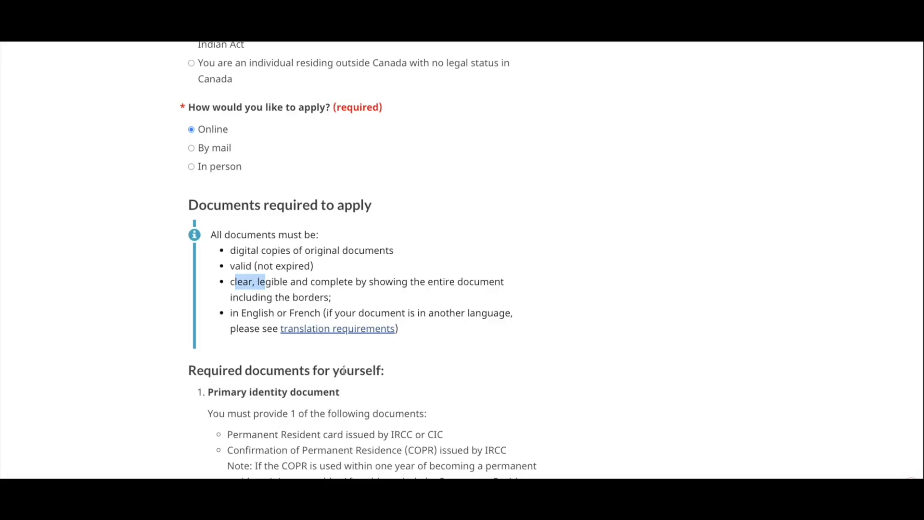
Examine the required primary, secondary and supporting documents, highlighting Confirmation of Permanent Residence (COPR), driver's license and the Supporting document heading.
{"action": "scroll", "coordinate": [210, 408], "scroll_direction": "down", "scroll_amount": 4}
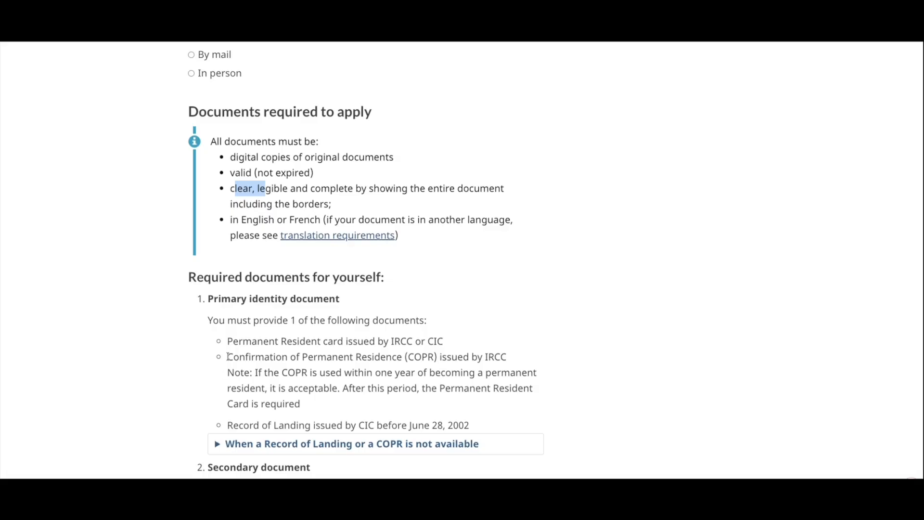
{"action": "left_click_drag", "start_coordinate": [227, 356], "coordinate": [440, 357]}
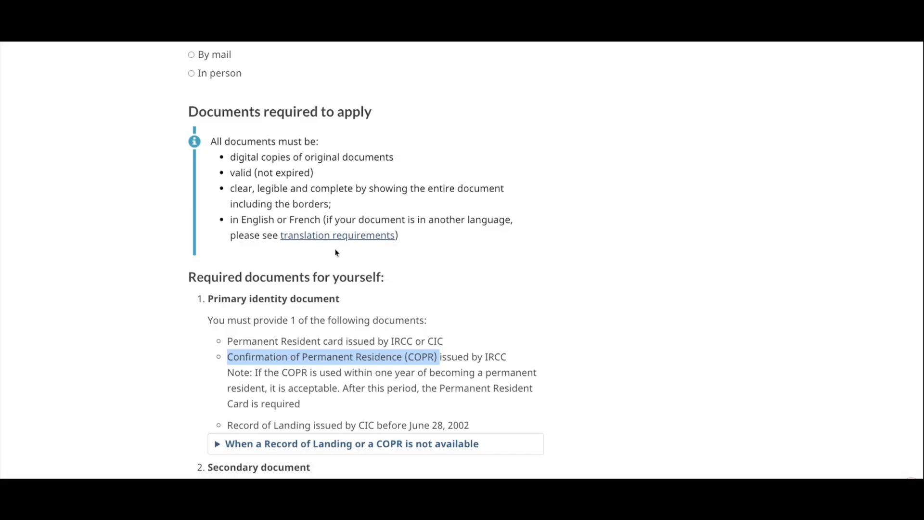
{"action": "scroll", "coordinate": [243, 354], "scroll_direction": "down", "scroll_amount": 2}
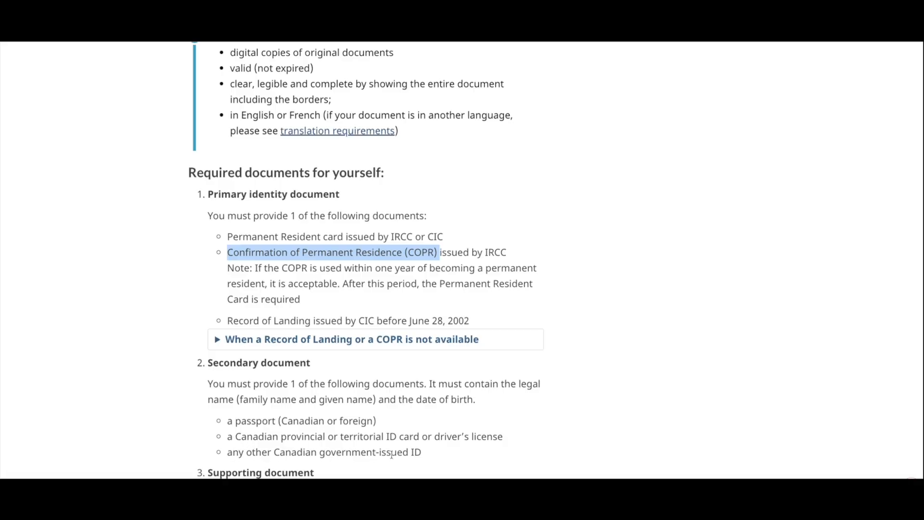
{"action": "left_click_drag", "start_coordinate": [508, 439], "coordinate": [435, 439]}
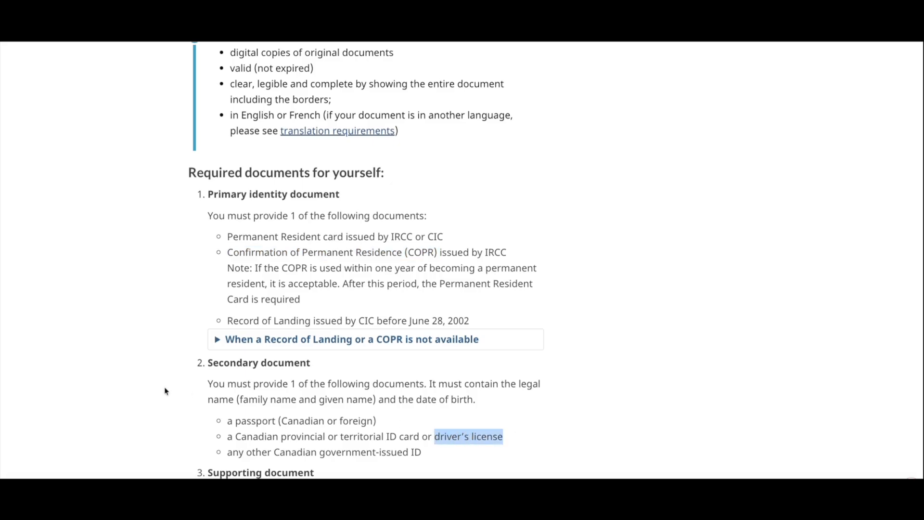
{"action": "scroll", "coordinate": [246, 373], "scroll_direction": "down", "scroll_amount": 4}
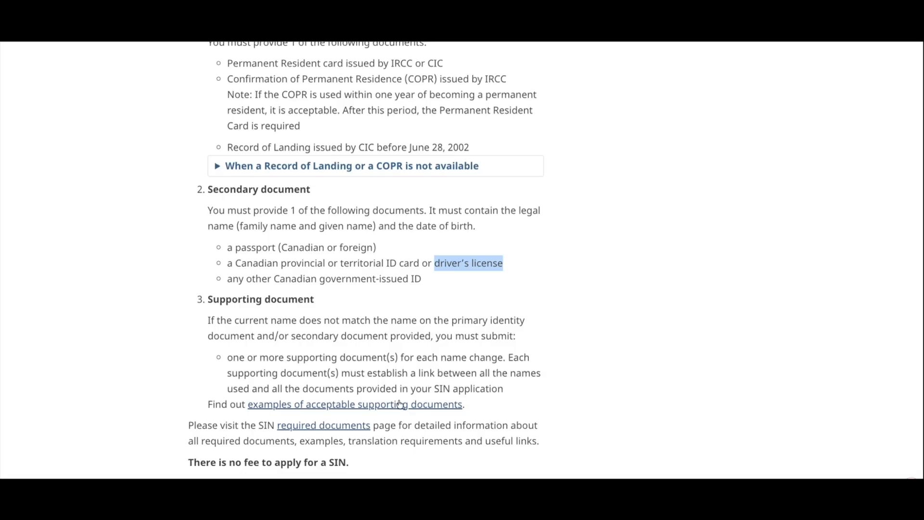
{"action": "left_click_drag", "start_coordinate": [211, 298], "coordinate": [313, 299]}
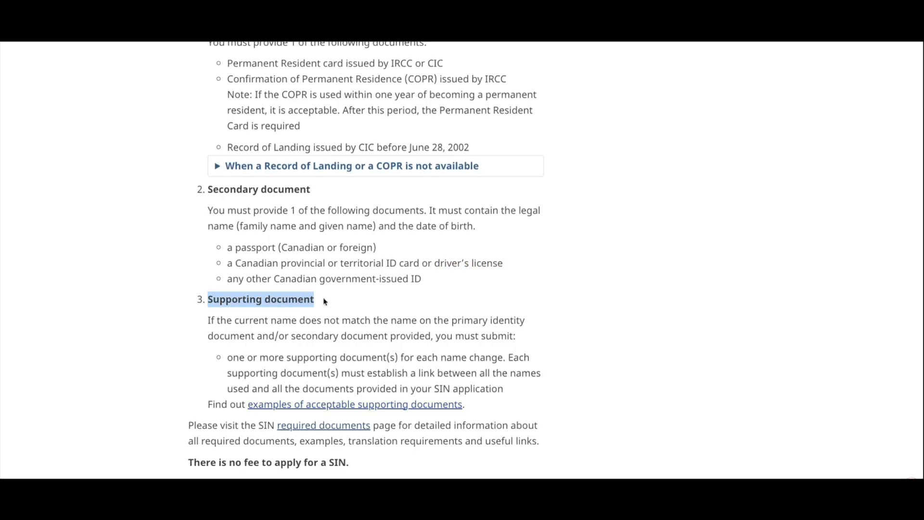
{"action": "scroll", "coordinate": [325, 301], "scroll_direction": "down", "scroll_amount": 2}
{"action": "scroll", "coordinate": [324, 355], "scroll_direction": "up", "scroll_amount": 4}
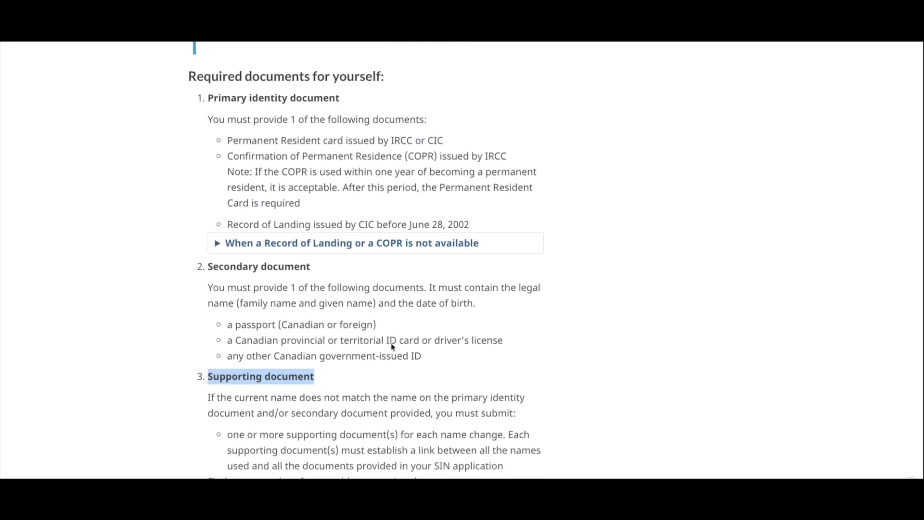
{"action": "scroll", "coordinate": [120, 414], "scroll_direction": "down", "scroll_amount": 3}
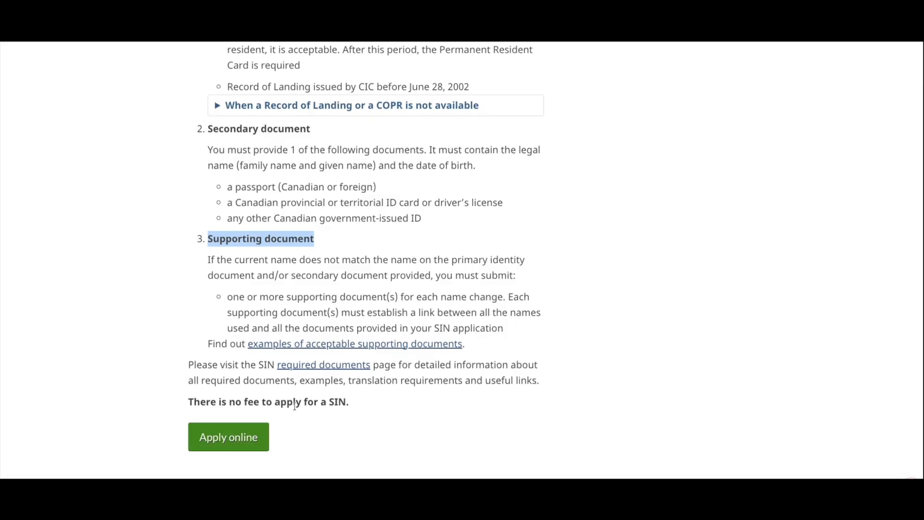
Start the online SIN application and review its "Before you begin" notes on processing time, mail response and urgent in-person applications.
{"action": "left_click", "coordinate": [225, 443]}
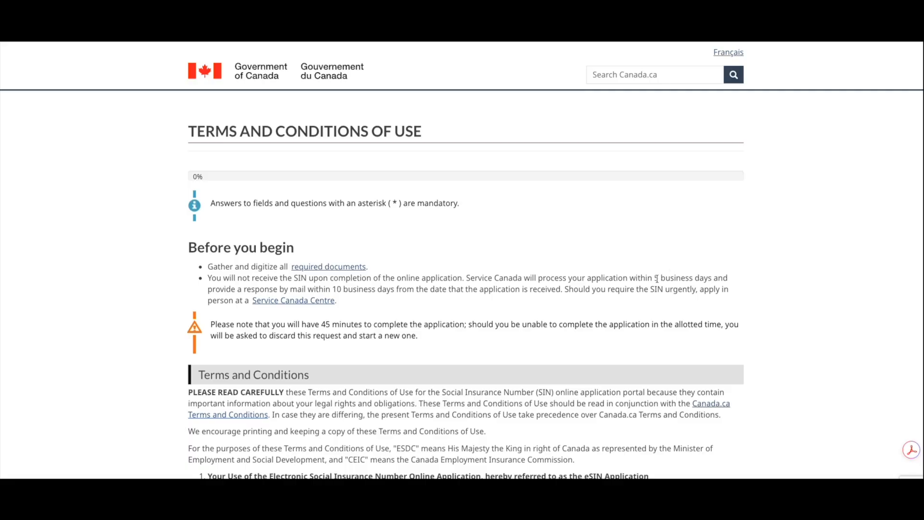
{"action": "left_click_drag", "start_coordinate": [656, 279], "coordinate": [713, 279]}
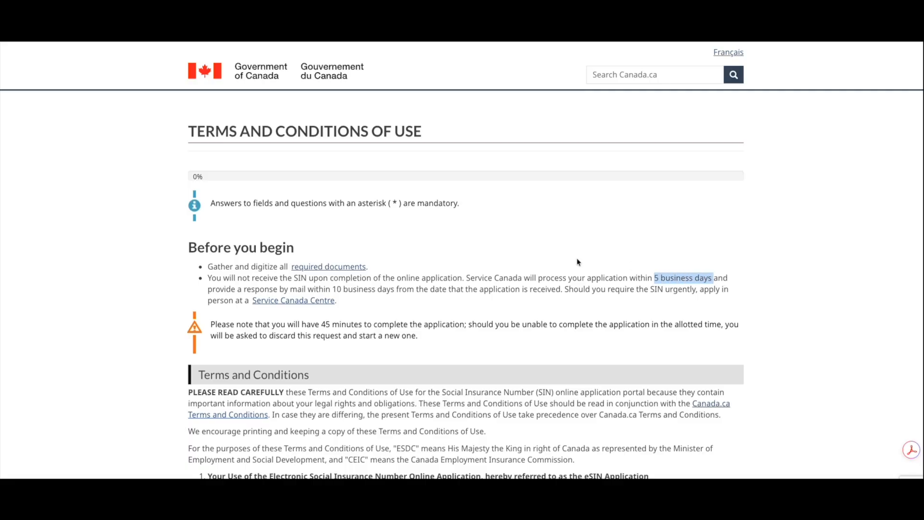
{"action": "left_click_drag", "start_coordinate": [332, 289], "coordinate": [401, 289]}
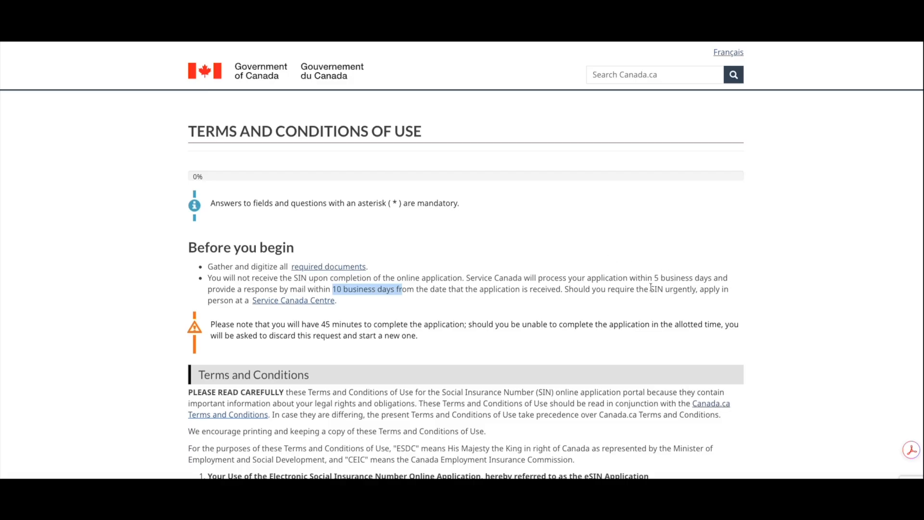
{"action": "left_click_drag", "start_coordinate": [652, 289], "coordinate": [697, 289]}
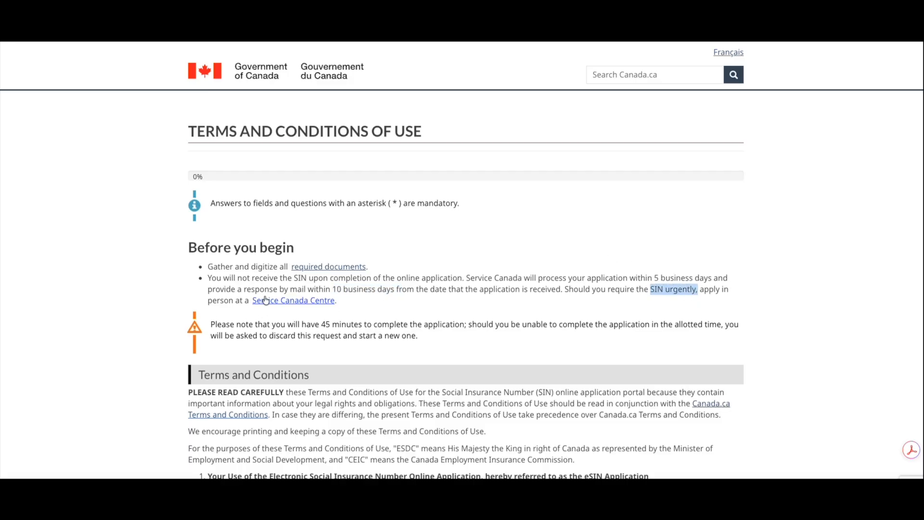
{"action": "left_click_drag", "start_coordinate": [359, 301], "coordinate": [249, 304]}
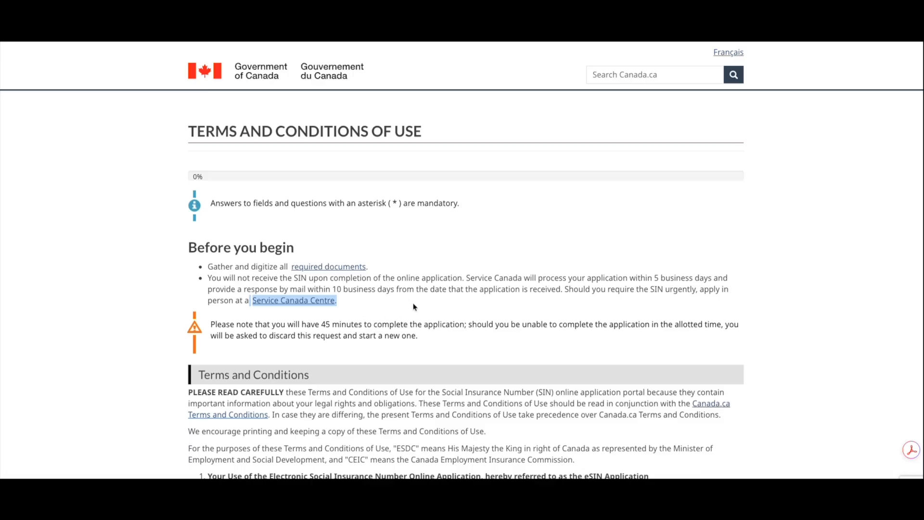
{"action": "scroll", "coordinate": [413, 306], "scroll_direction": "down", "scroll_amount": 3}
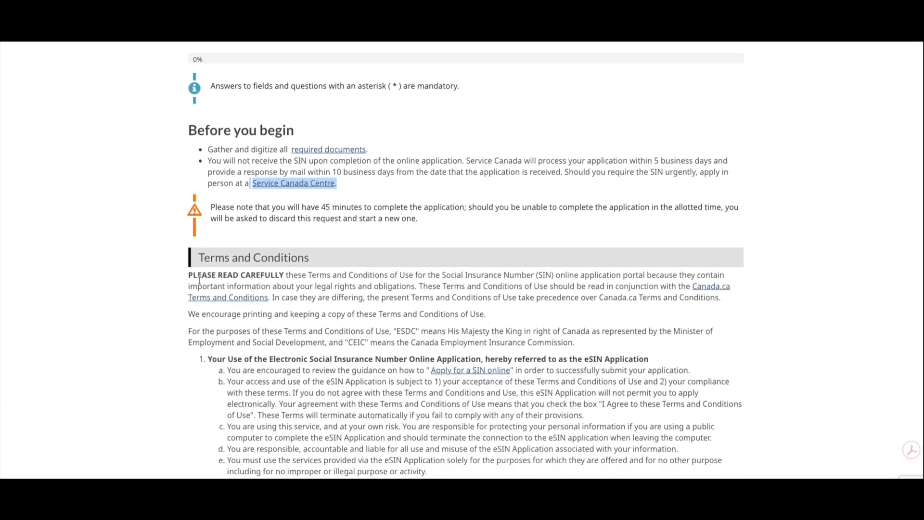
Read through and accept the Terms and Conditions of Use and the Privacy Statement.
{"action": "scroll", "coordinate": [258, 279], "scroll_direction": "down", "scroll_amount": 2}
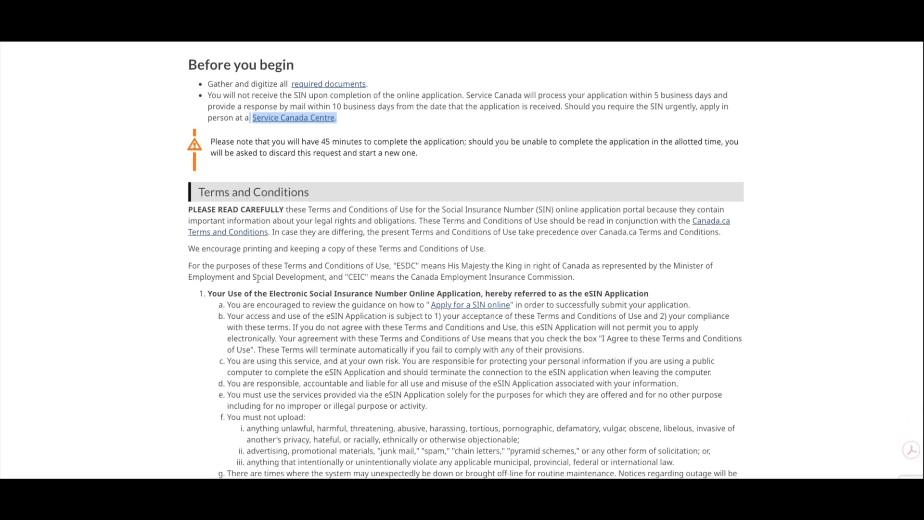
{"action": "scroll", "coordinate": [303, 297], "scroll_direction": "down", "scroll_amount": 2}
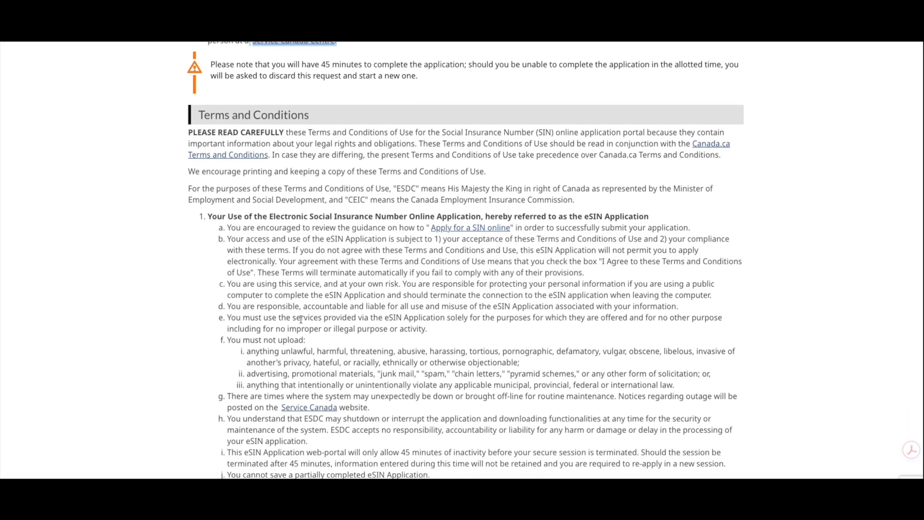
{"action": "scroll", "coordinate": [301, 320], "scroll_direction": "down", "scroll_amount": 9}
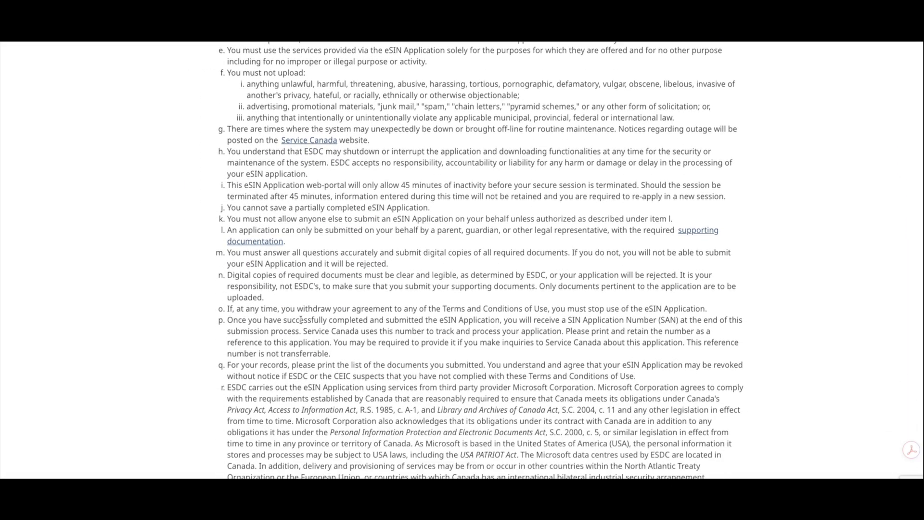
{"action": "scroll", "coordinate": [300, 319], "scroll_direction": "down", "scroll_amount": 6}
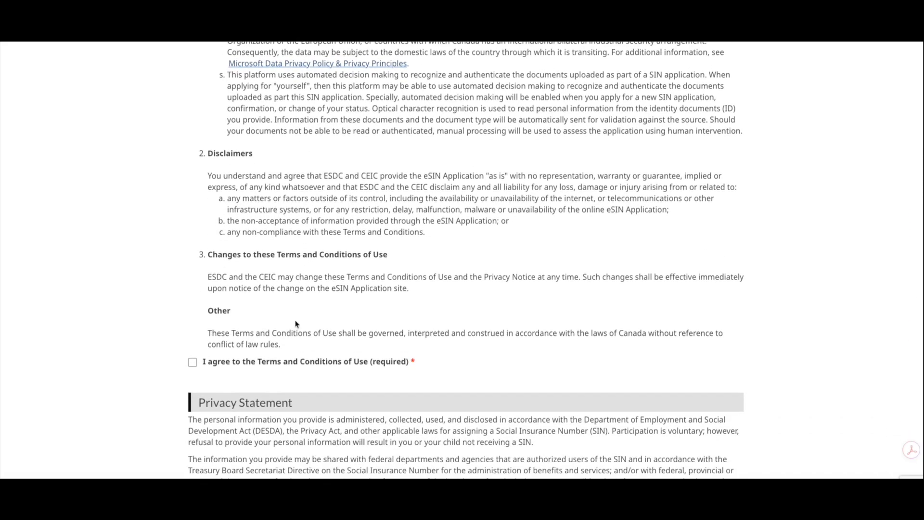
{"action": "left_click", "coordinate": [192, 364]}
{"action": "scroll", "coordinate": [192, 365], "scroll_direction": "down", "scroll_amount": 5}
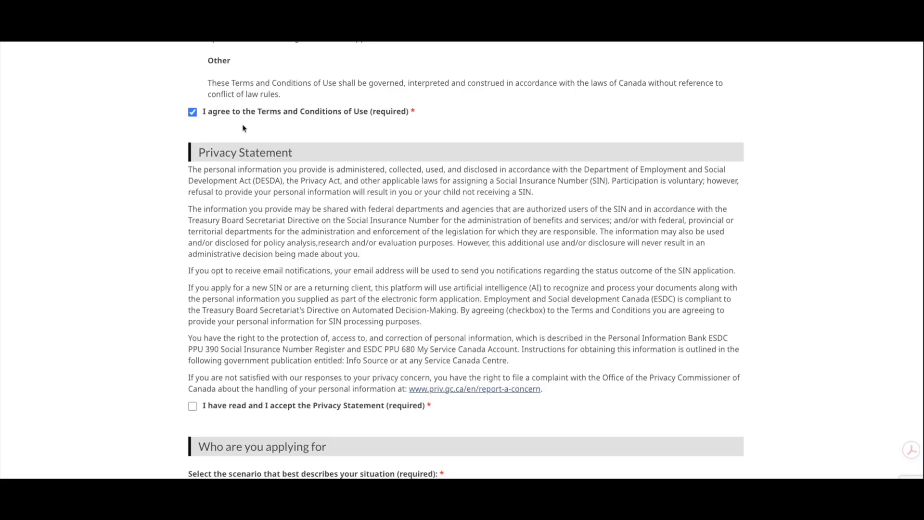
{"action": "scroll", "coordinate": [259, 165], "scroll_direction": "down", "scroll_amount": 3}
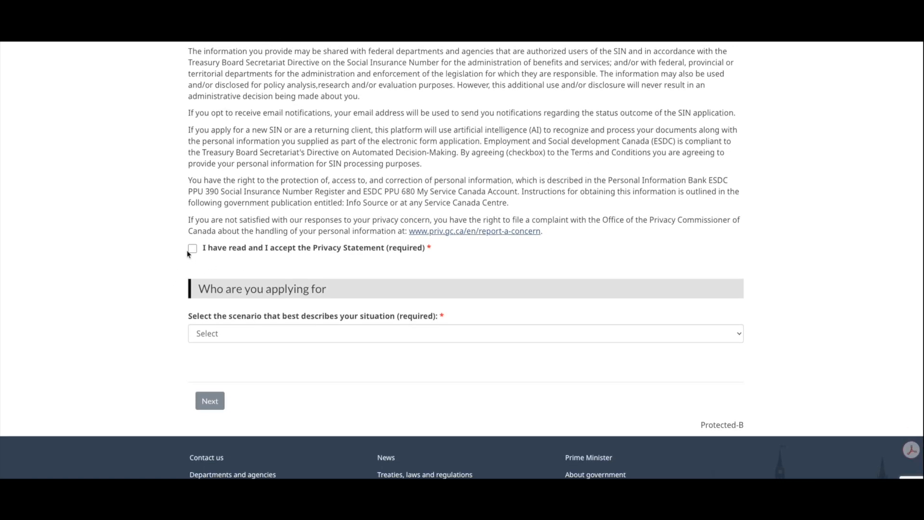
{"action": "left_click", "coordinate": [193, 249]}
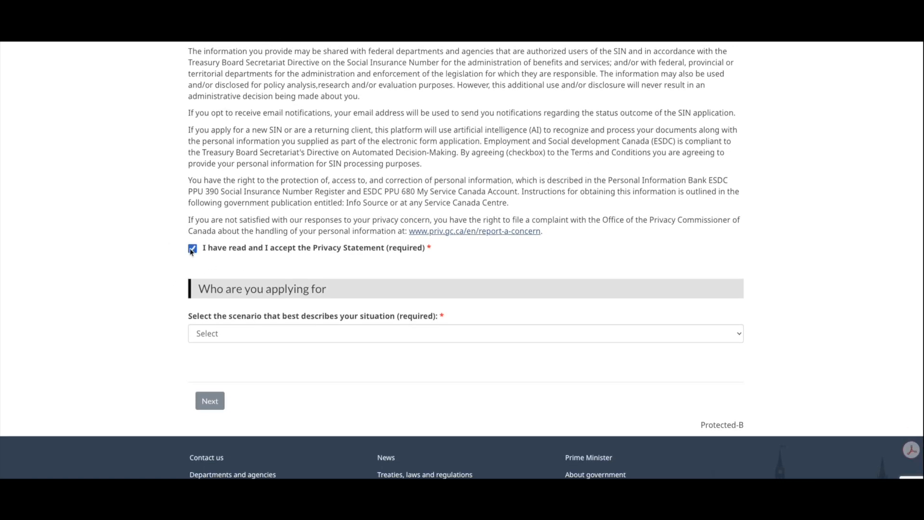
Set the applicant scenario to "You are applying for yourself" and continue to the next page of the application.
{"action": "left_click", "coordinate": [304, 336]}
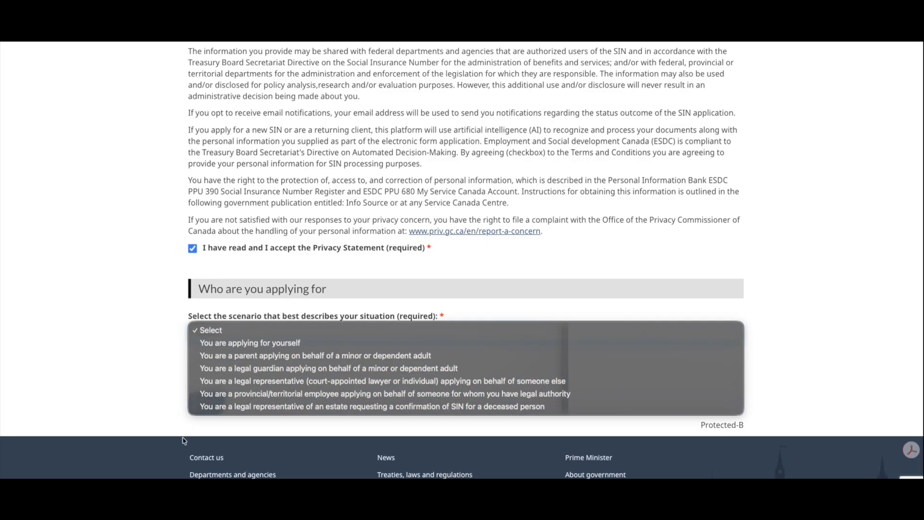
{"action": "left_click", "coordinate": [260, 331]}
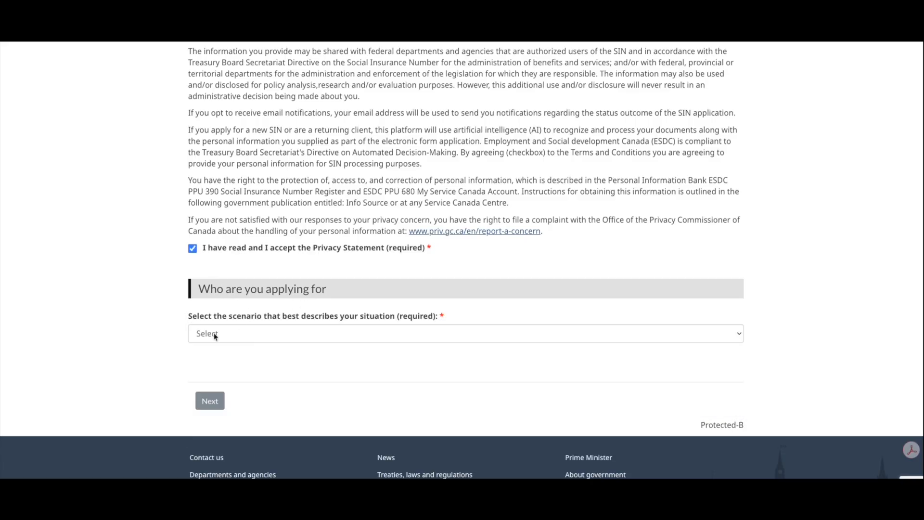
{"action": "left_click", "coordinate": [241, 335]}
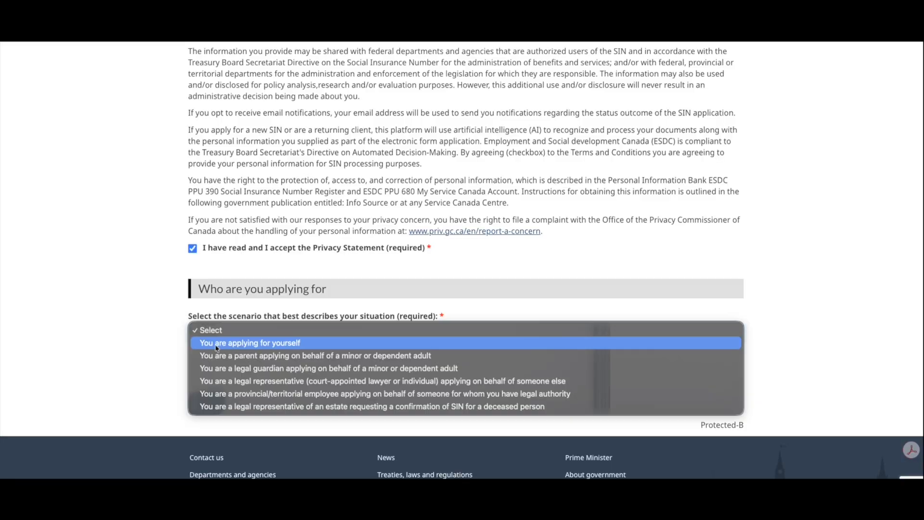
{"action": "left_click", "coordinate": [250, 346]}
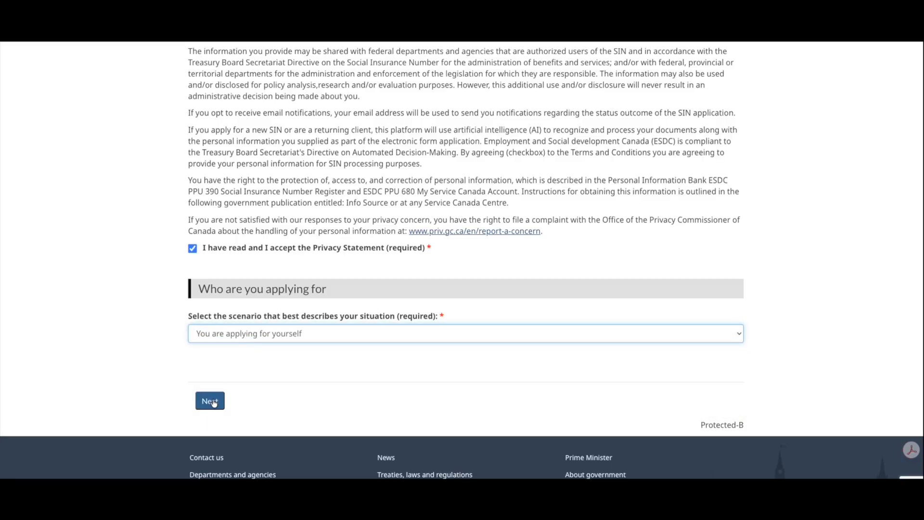
{"action": "left_click", "coordinate": [268, 334]}
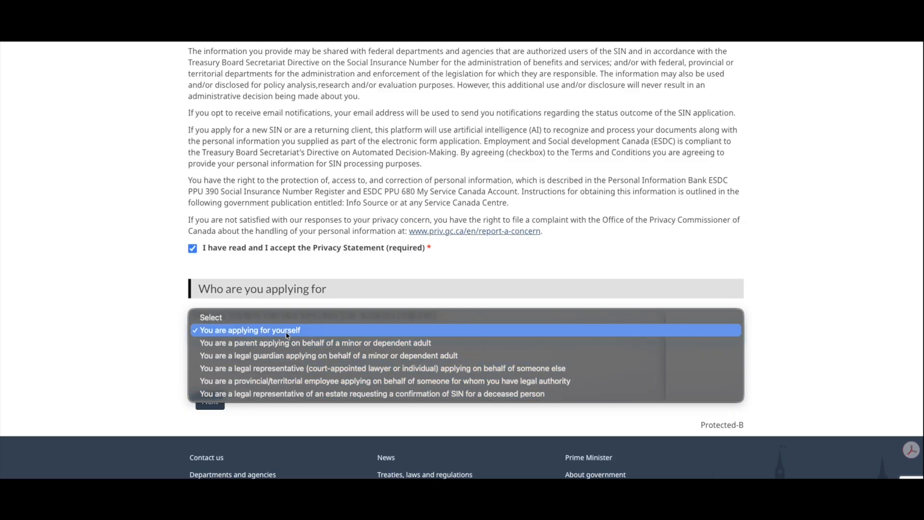
{"action": "left_click", "coordinate": [155, 352]}
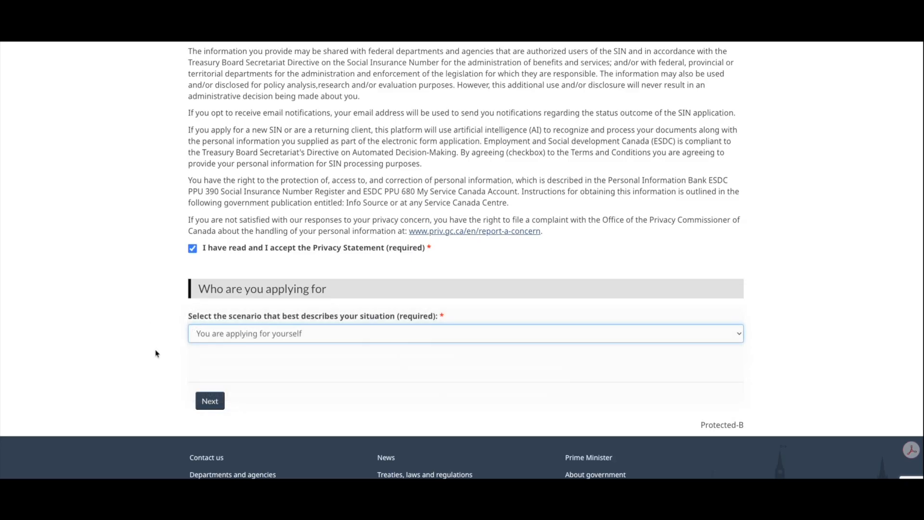
{"action": "left_click", "coordinate": [205, 406]}
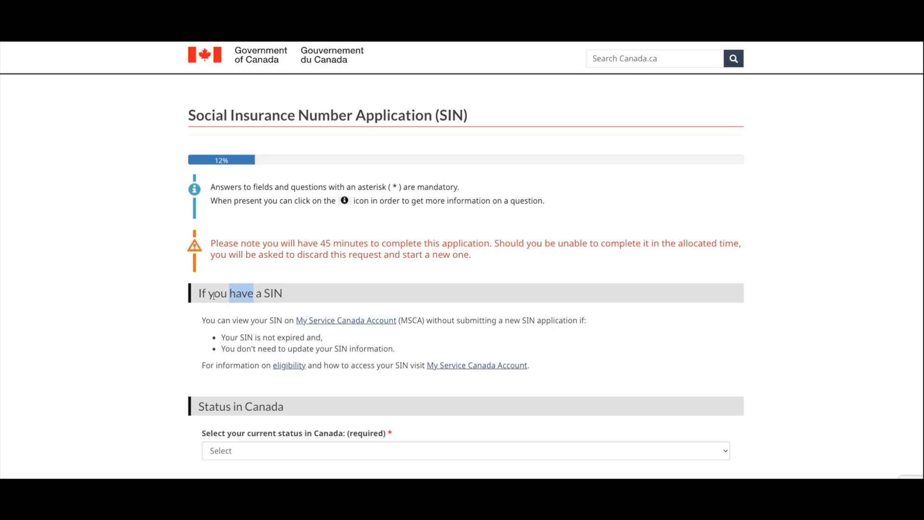
Set the current status in Canada to permanent resident and choose to receive the SIN confirmation by mail.
{"action": "left_click", "coordinate": [174, 349]}
{"action": "scroll", "coordinate": [157, 291], "scroll_direction": "down", "scroll_amount": 2}
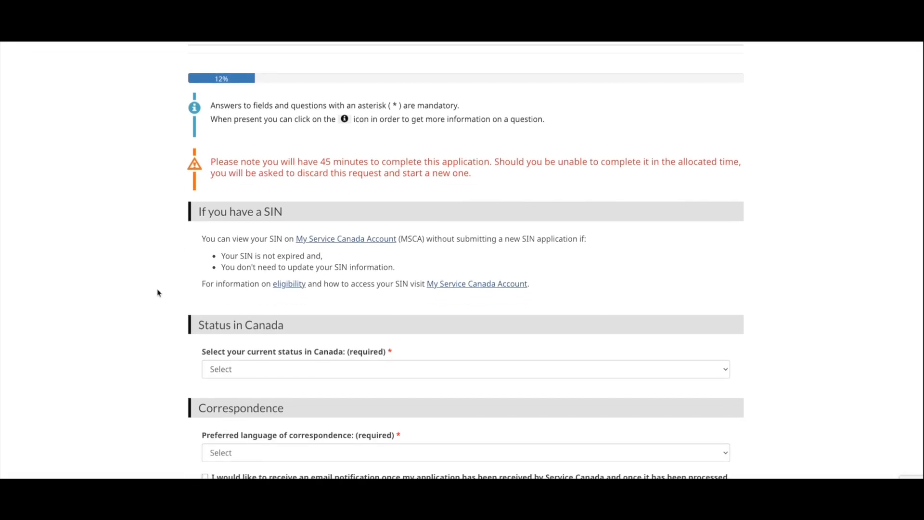
{"action": "left_click", "coordinate": [278, 369]}
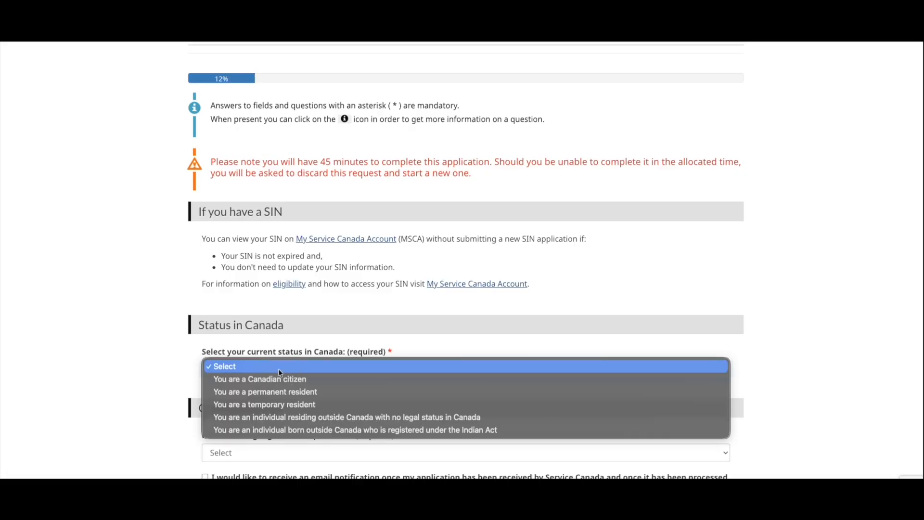
{"action": "left_click", "coordinate": [257, 392]}
{"action": "scroll", "coordinate": [149, 398], "scroll_direction": "down", "scroll_amount": 3}
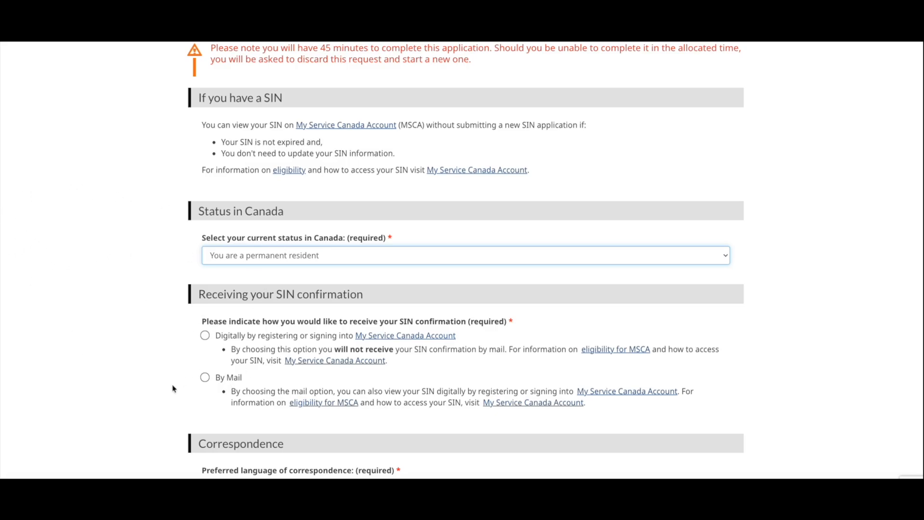
{"action": "left_click", "coordinate": [205, 378]}
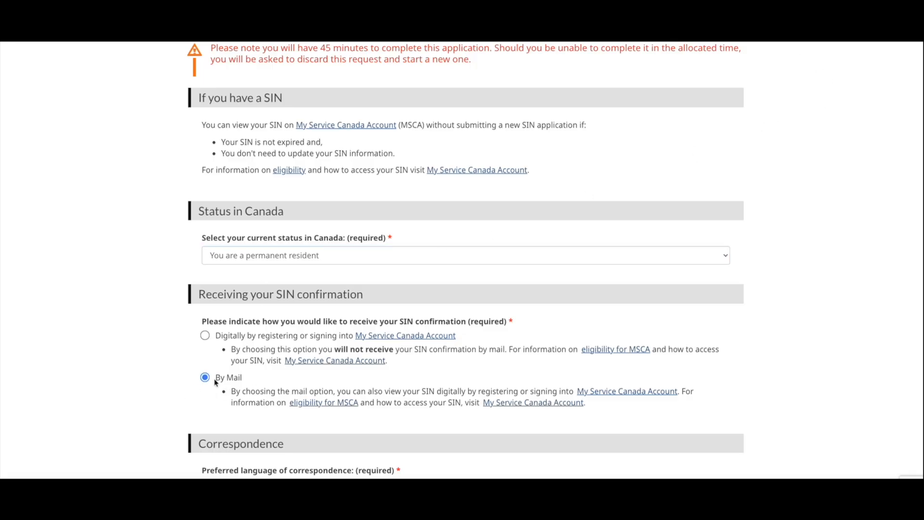
Set the preferred language of correspondence to English.
{"action": "scroll", "coordinate": [215, 382], "scroll_direction": "down", "scroll_amount": 2}
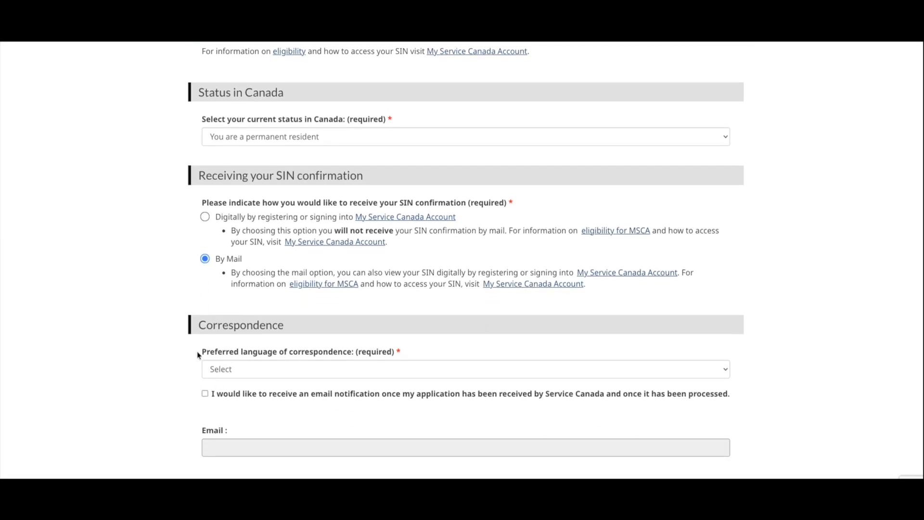
{"action": "left_click", "coordinate": [319, 368]}
{"action": "left_click", "coordinate": [241, 381]}
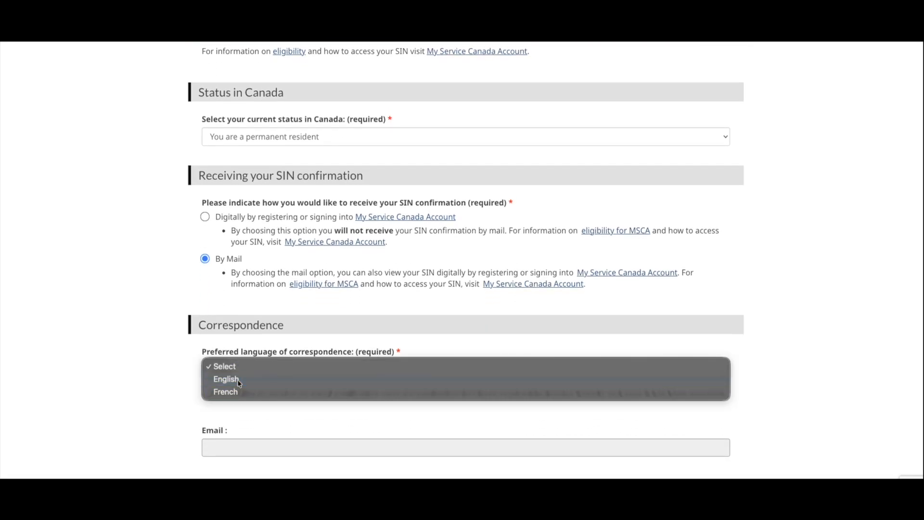
Opt in to email notifications about the application's receipt and processing, and continue to the SIN information page.
{"action": "scroll", "coordinate": [157, 383], "scroll_direction": "down", "scroll_amount": 2}
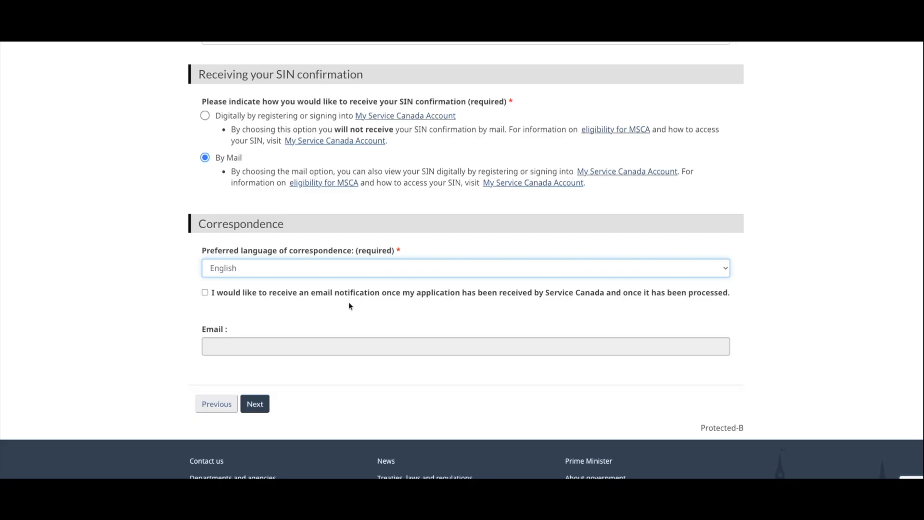
{"action": "left_click", "coordinate": [205, 292]}
{"action": "left_click", "coordinate": [251, 345]}
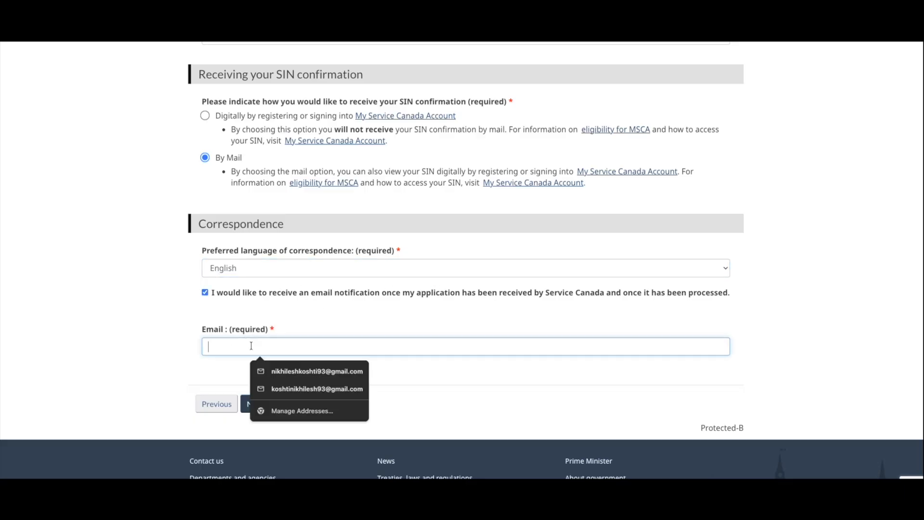
{"action": "left_click", "coordinate": [136, 350]}
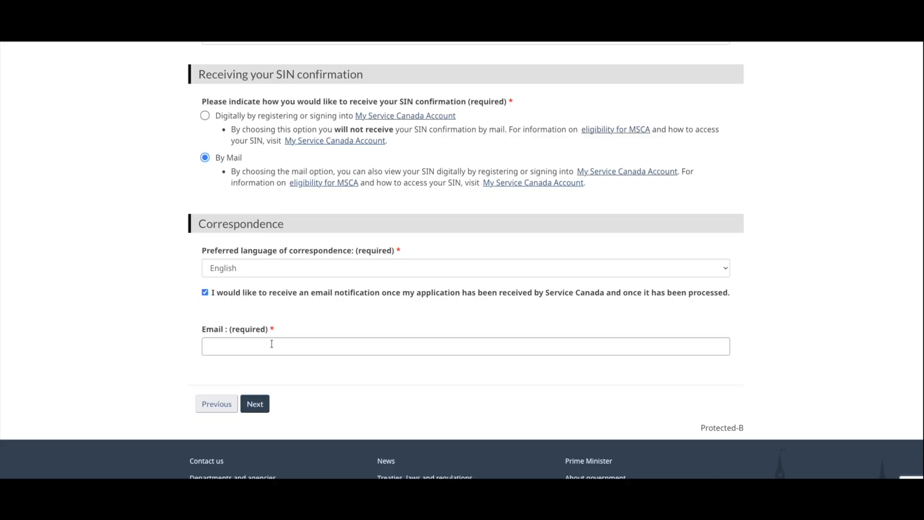
{"action": "left_click", "coordinate": [256, 409]}
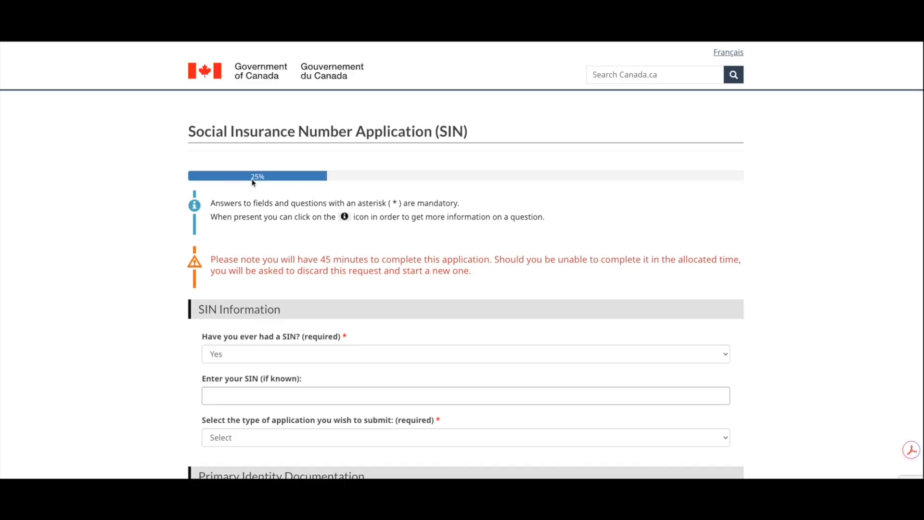
Enter the applicant's existing SIN and set the application type to "Change the status on a SIN record".
{"action": "left_click", "coordinate": [262, 177]}
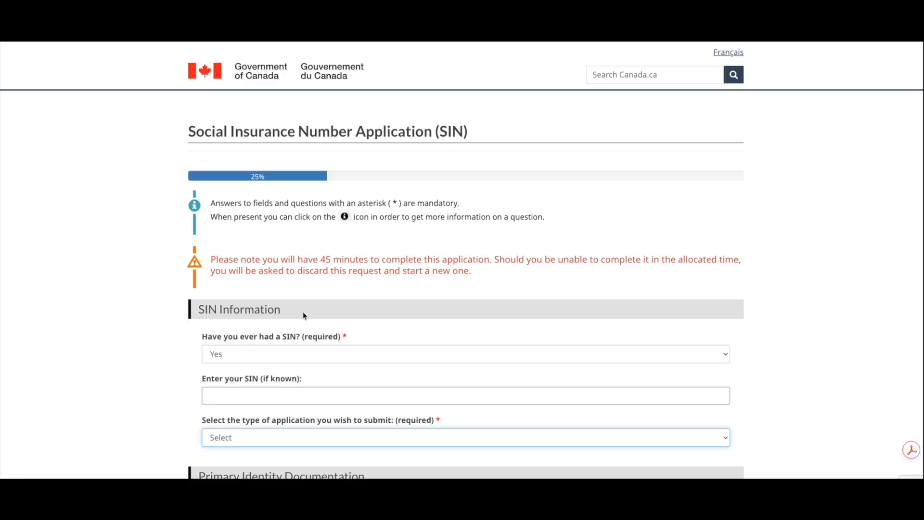
{"action": "scroll", "coordinate": [197, 363], "scroll_direction": "down", "scroll_amount": 1}
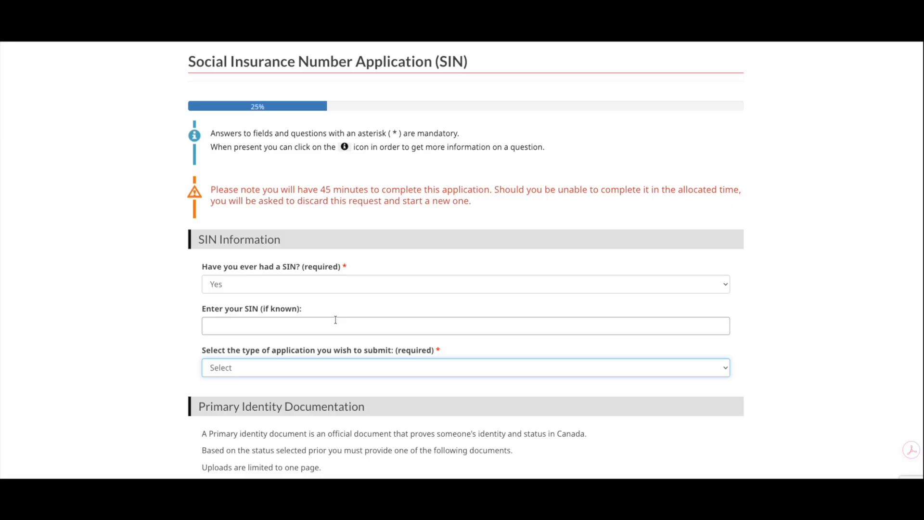
{"action": "left_click", "coordinate": [220, 329]}
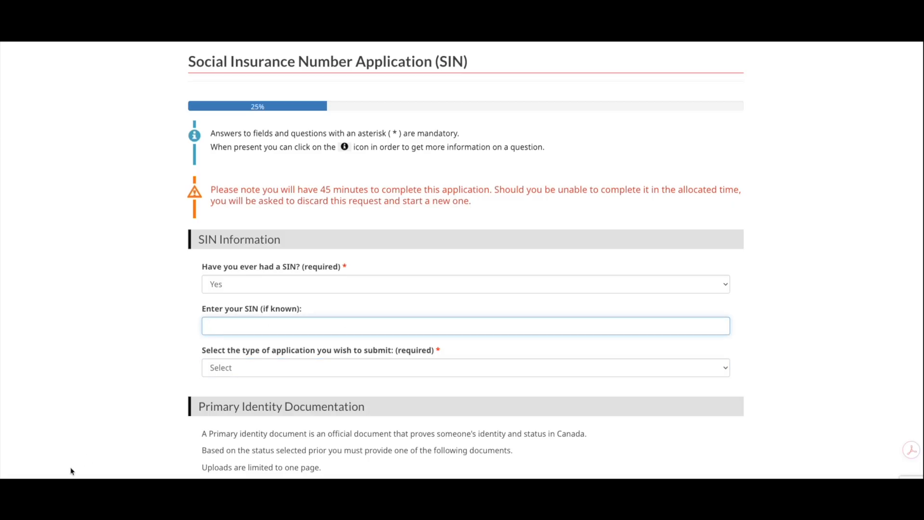
{"action": "type", "text": "999999999"}
{"action": "left_click", "coordinate": [282, 369]}
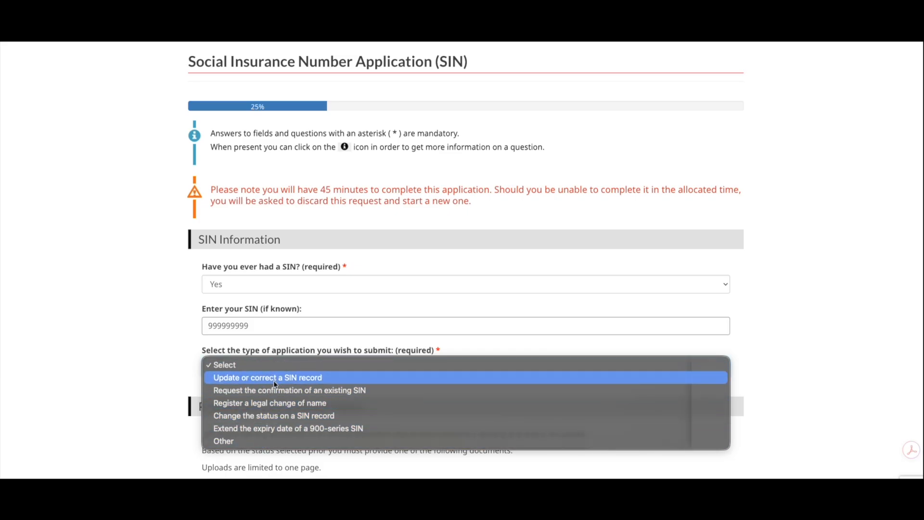
{"action": "left_click", "coordinate": [268, 417]}
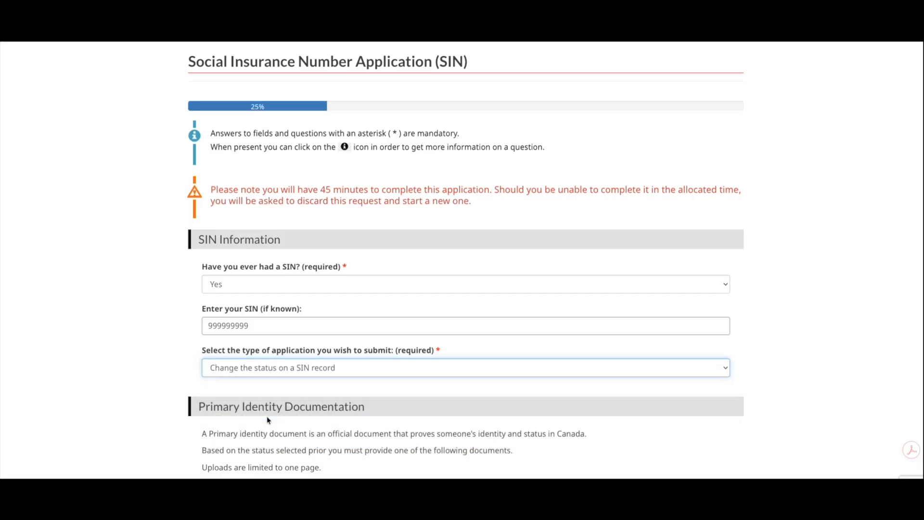
Choose Confirmation of Permanent Residence (COPR) issued by IRCC as the primary identity document and expand the information on two-sided documents.
{"action": "scroll", "coordinate": [156, 376], "scroll_direction": "down", "scroll_amount": 3}
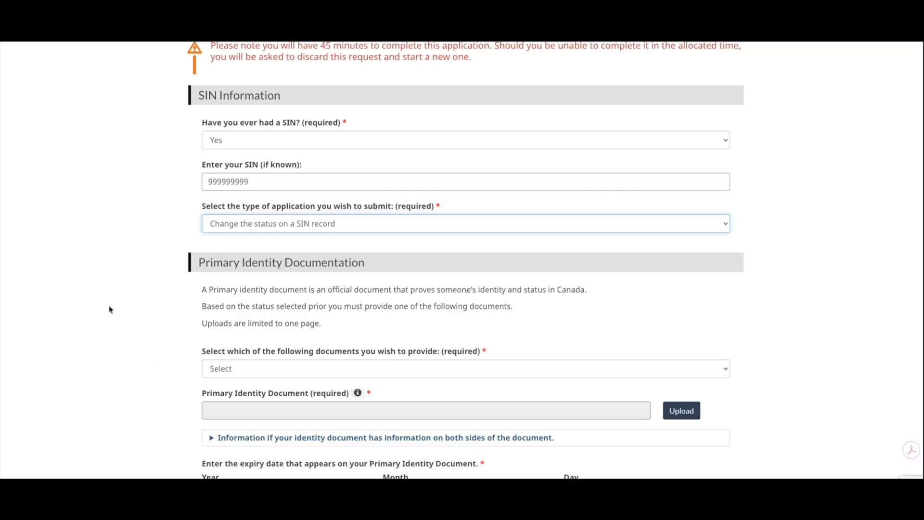
{"action": "scroll", "coordinate": [110, 310], "scroll_direction": "down", "scroll_amount": 3}
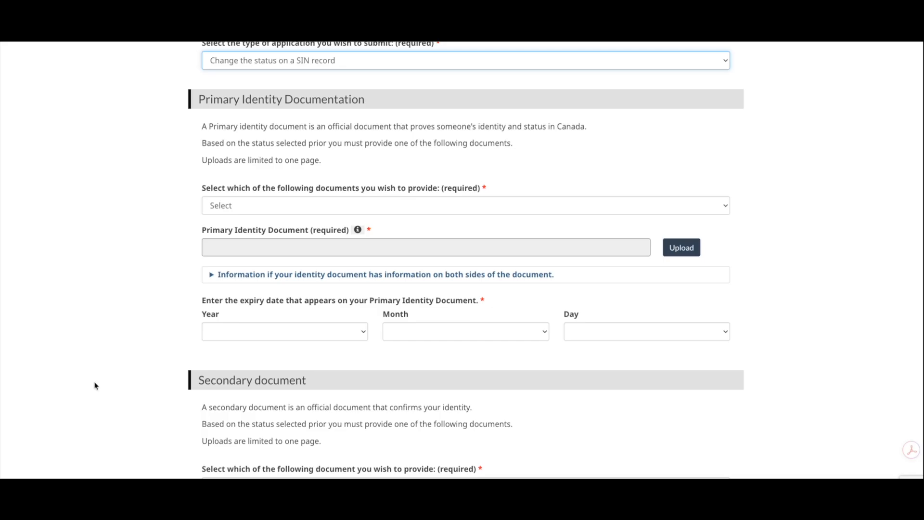
{"action": "scroll", "coordinate": [223, 380], "scroll_direction": "up", "scroll_amount": 1}
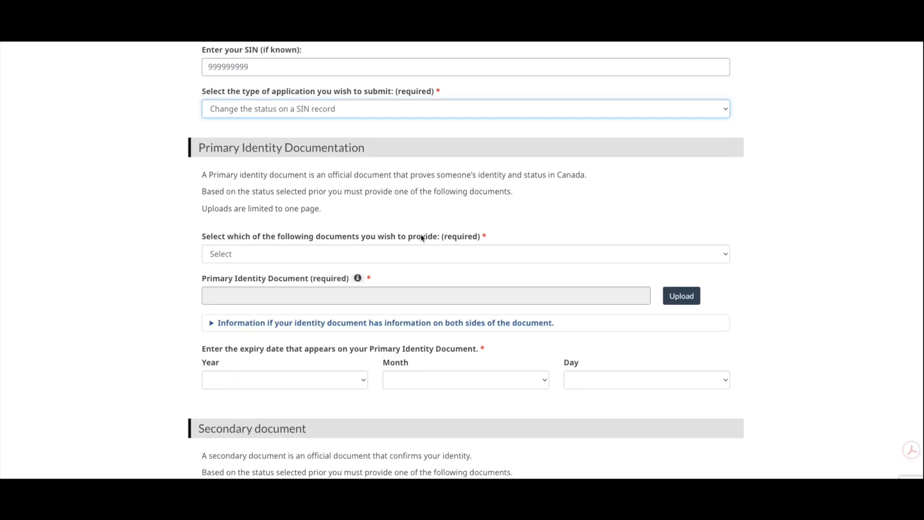
{"action": "left_click", "coordinate": [250, 255]}
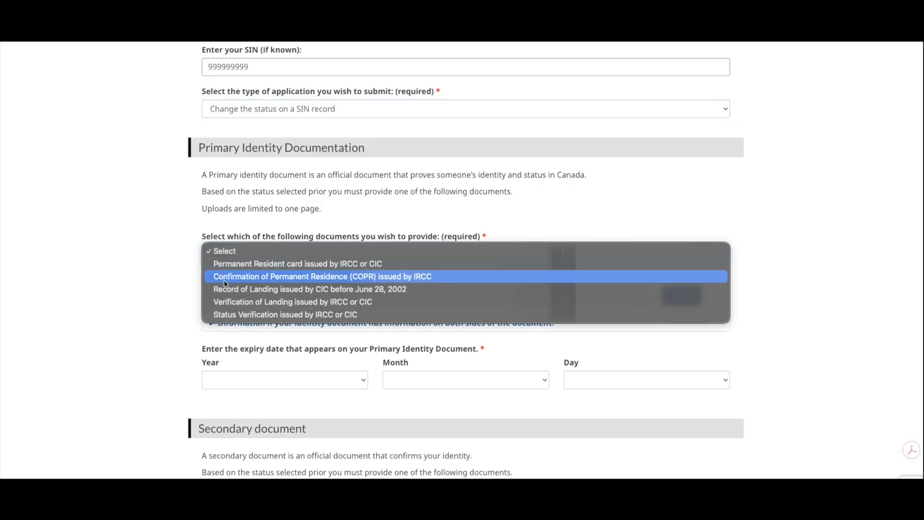
{"action": "left_click", "coordinate": [267, 281]}
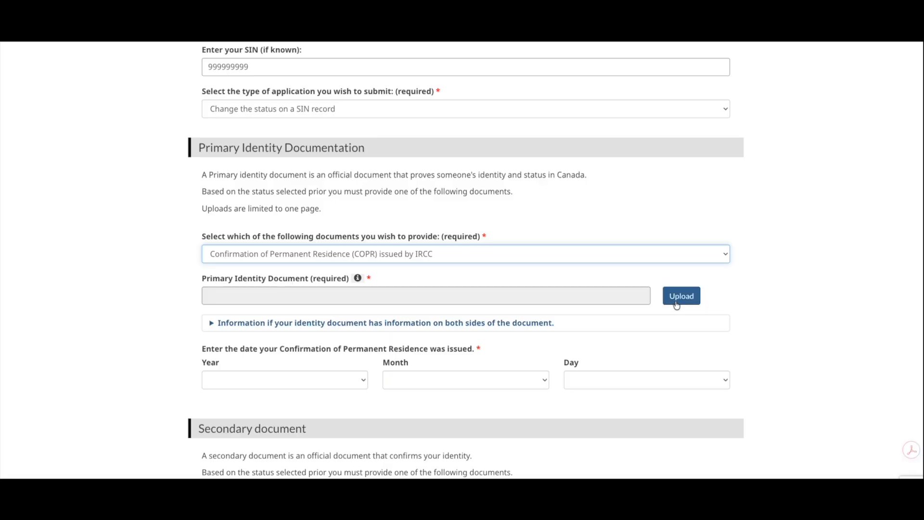
{"action": "left_click", "coordinate": [214, 325]}
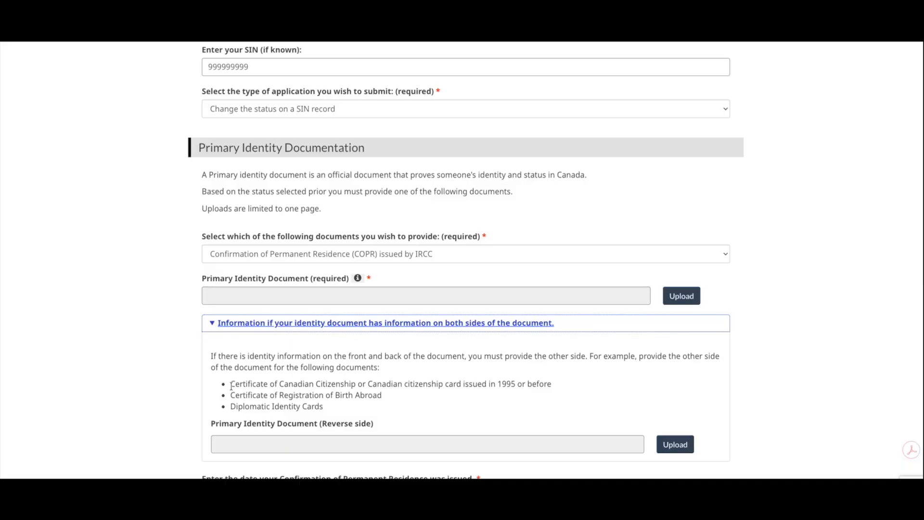
Collapse the two-sided document information and choose a Canadian provincial or territorial driver's licence as the secondary document.
{"action": "scroll", "coordinate": [229, 355], "scroll_direction": "down", "scroll_amount": 2}
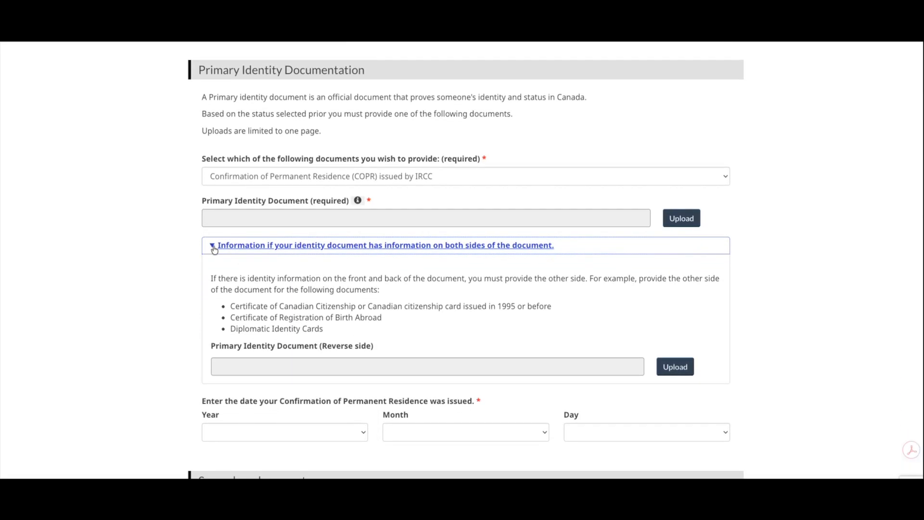
{"action": "left_click", "coordinate": [215, 247]}
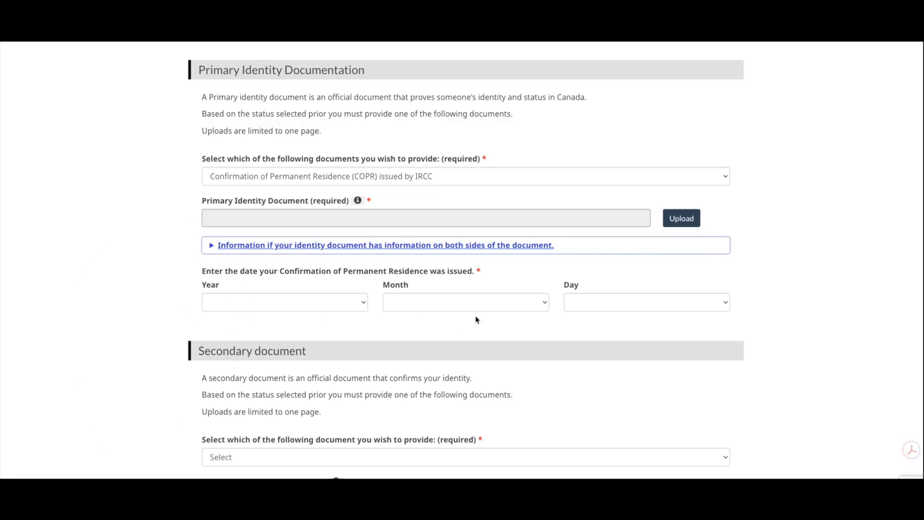
{"action": "scroll", "coordinate": [208, 326], "scroll_direction": "down", "scroll_amount": 2}
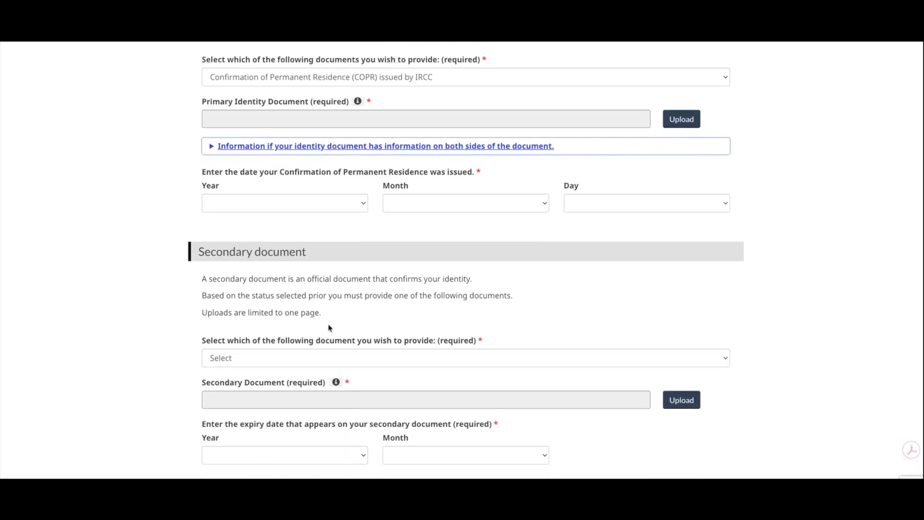
{"action": "left_click", "coordinate": [357, 364]}
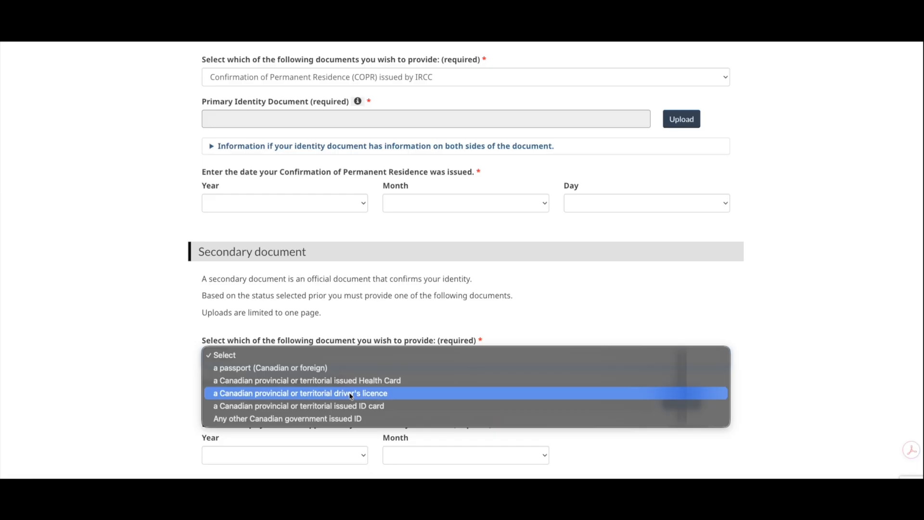
{"action": "left_click", "coordinate": [362, 394]}
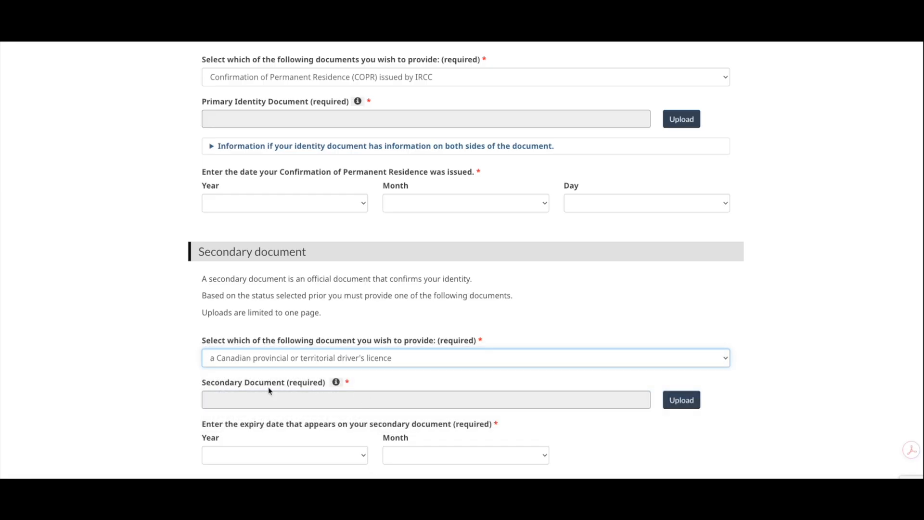
Look over the upload and date fields for the primary and secondary documents and the list of uploaded files.
{"action": "scroll", "coordinate": [207, 382], "scroll_direction": "down", "scroll_amount": 2}
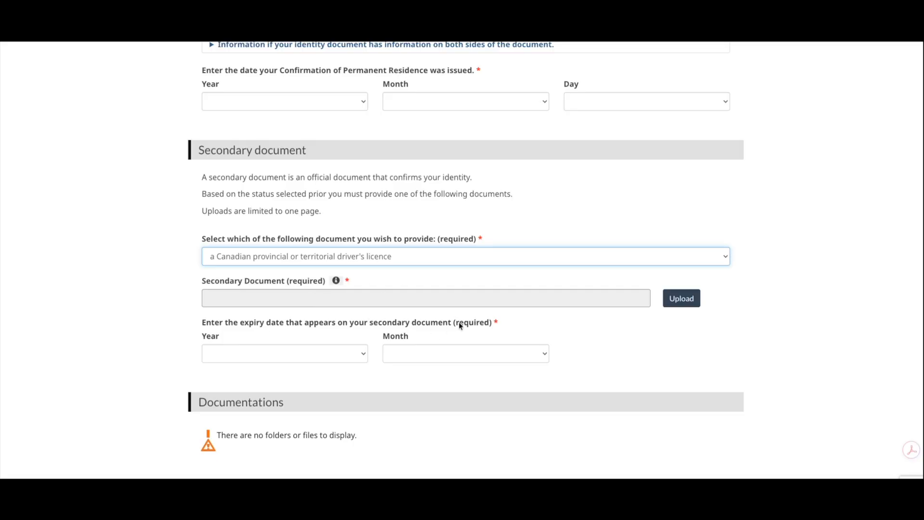
{"action": "scroll", "coordinate": [433, 361], "scroll_direction": "down", "scroll_amount": 2}
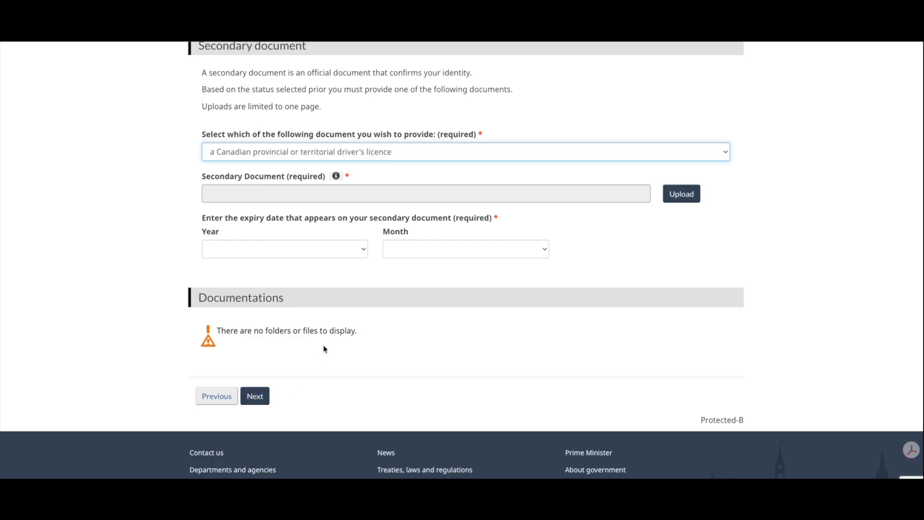
{"action": "scroll", "coordinate": [336, 330], "scroll_direction": "up", "scroll_amount": 6}
{"action": "scroll", "coordinate": [337, 332], "scroll_direction": "up", "scroll_amount": 3}
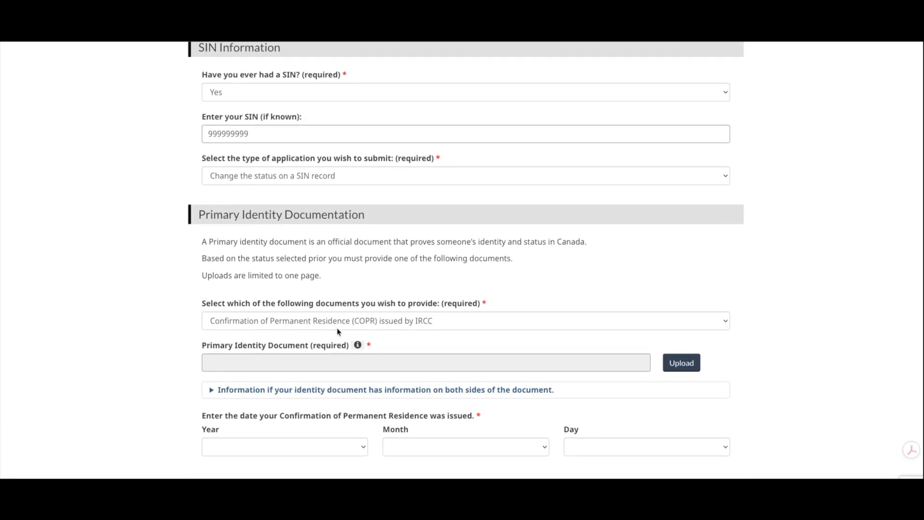
{"action": "scroll", "coordinate": [342, 353], "scroll_direction": "down", "scroll_amount": 10}
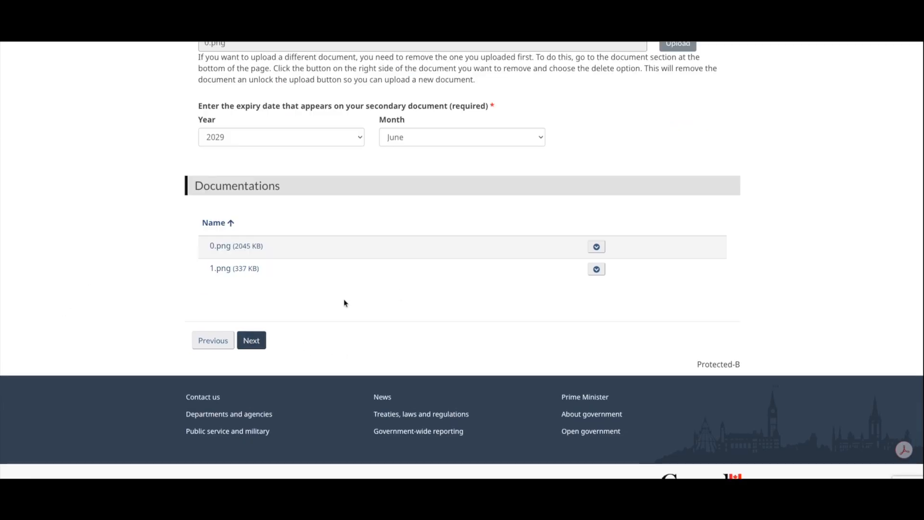
Review the uploaded COPR and driver's licence files with their dates, and continue to the name information page.
{"action": "scroll", "coordinate": [299, 330], "scroll_direction": "up", "scroll_amount": 8}
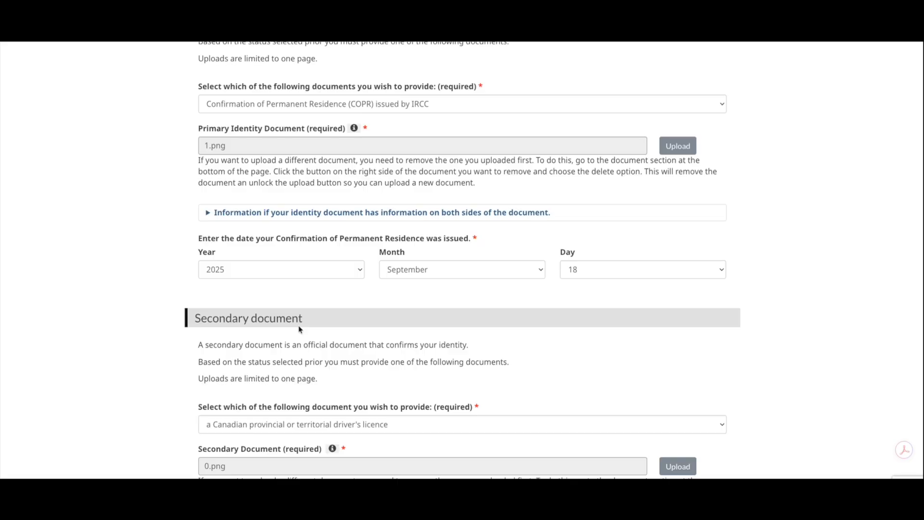
{"action": "scroll", "coordinate": [299, 331], "scroll_direction": "up", "scroll_amount": 6}
{"action": "scroll", "coordinate": [284, 374], "scroll_direction": "down", "scroll_amount": 2}
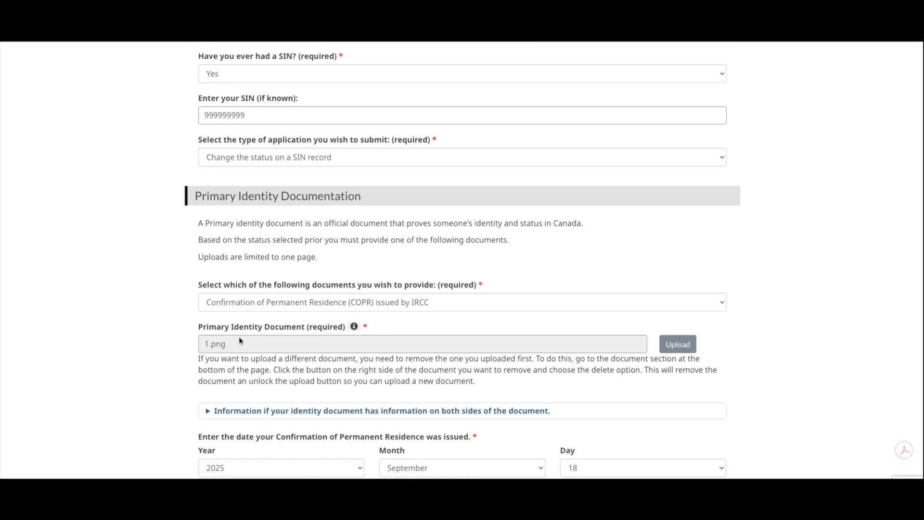
{"action": "scroll", "coordinate": [604, 372], "scroll_direction": "down", "scroll_amount": 5}
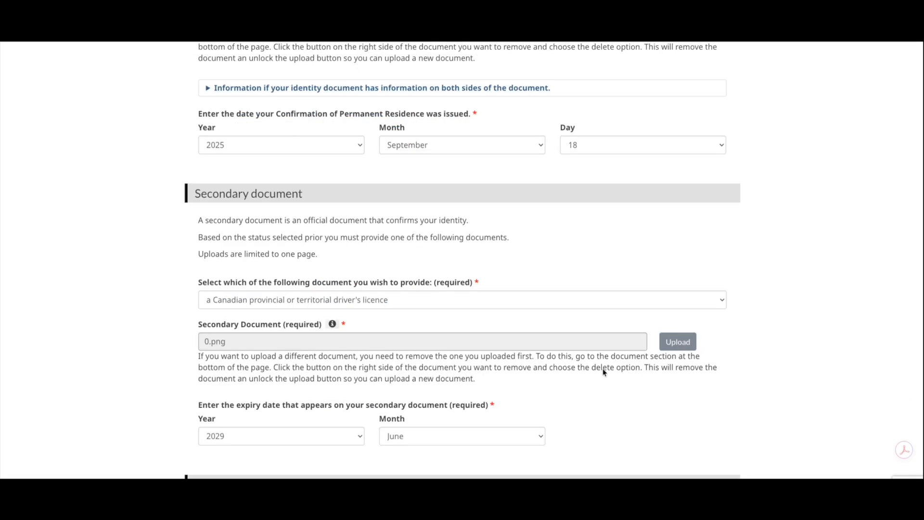
{"action": "scroll", "coordinate": [485, 398], "scroll_direction": "down", "scroll_amount": 5}
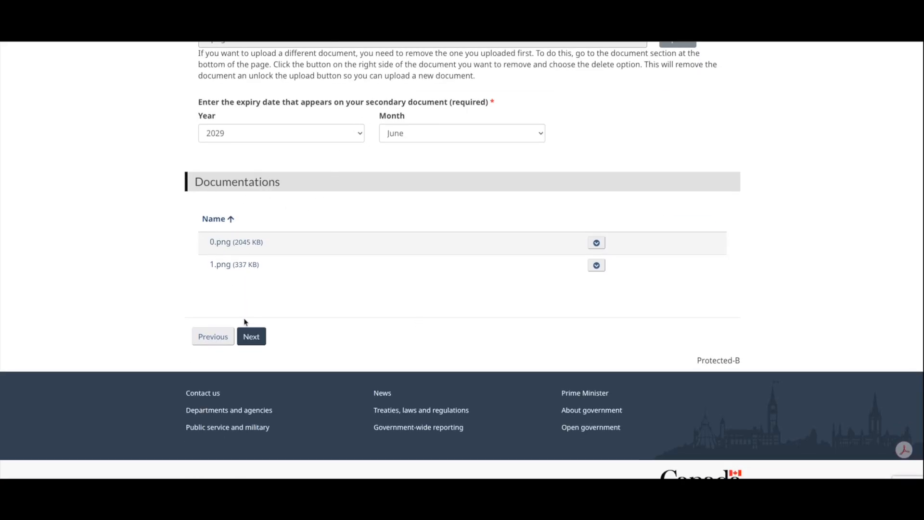
{"action": "left_click", "coordinate": [250, 338]}
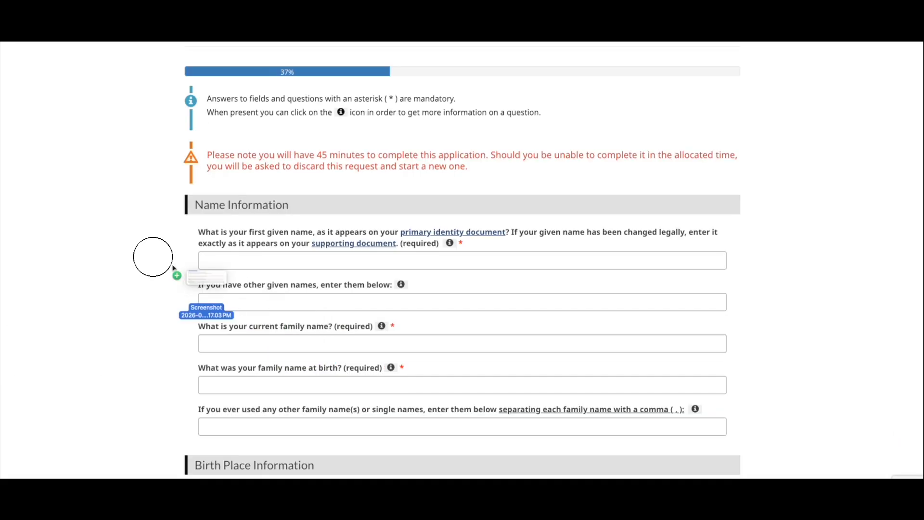
View the saved screenshot of the SIN information page's submission error, and close it.
{"action": "left_click_drag", "start_coordinate": [153, 255], "coordinate": [114, 231]}
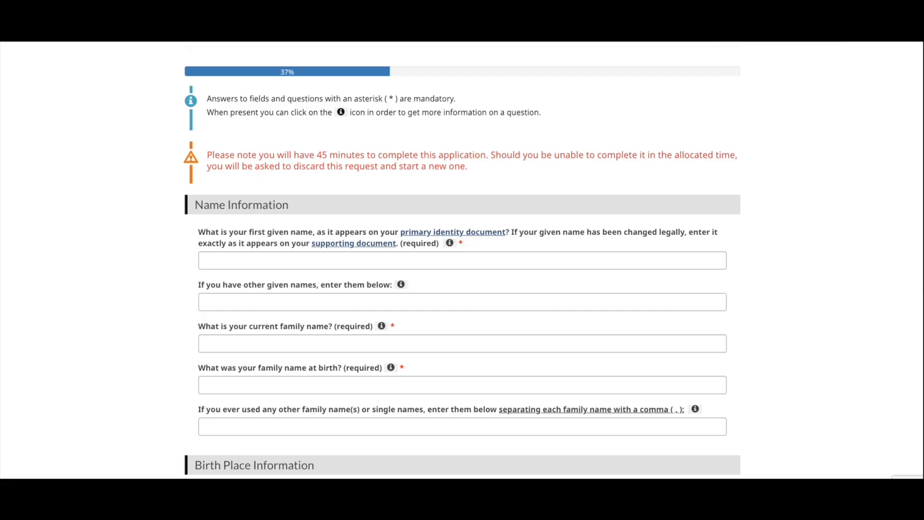
{"action": "left_click_drag", "start_coordinate": [588, 157], "coordinate": [619, 134]}
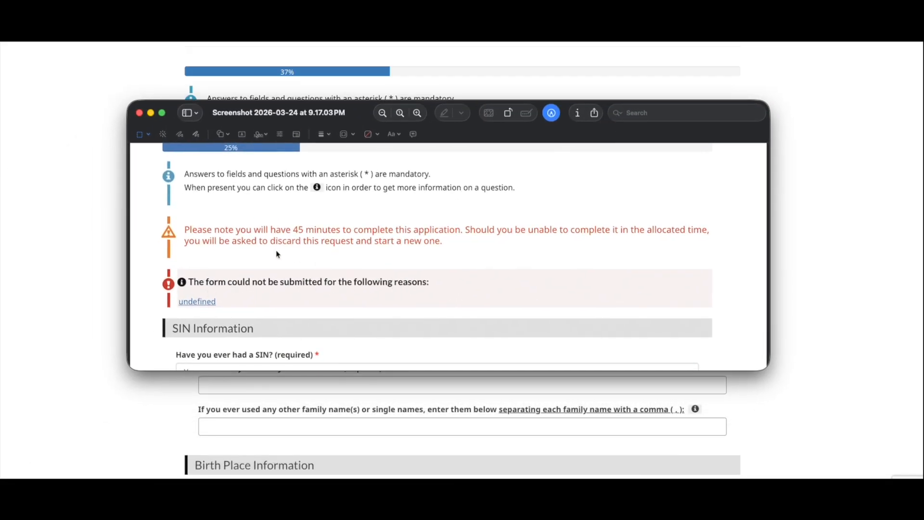
{"action": "left_click", "coordinate": [282, 109]}
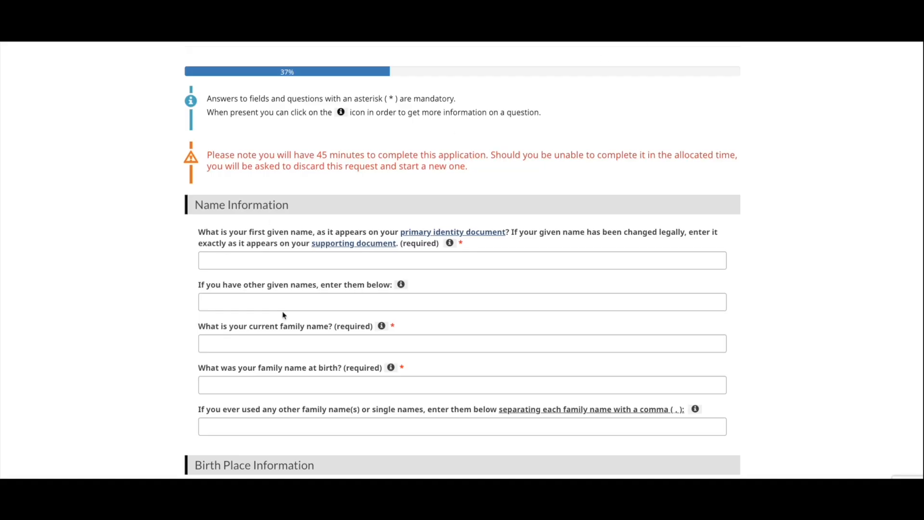
Examine the name, birth place, date of birth, gender and multiple birth fields of the personal information page.
{"action": "scroll", "coordinate": [279, 289], "scroll_direction": "up", "scroll_amount": 2}
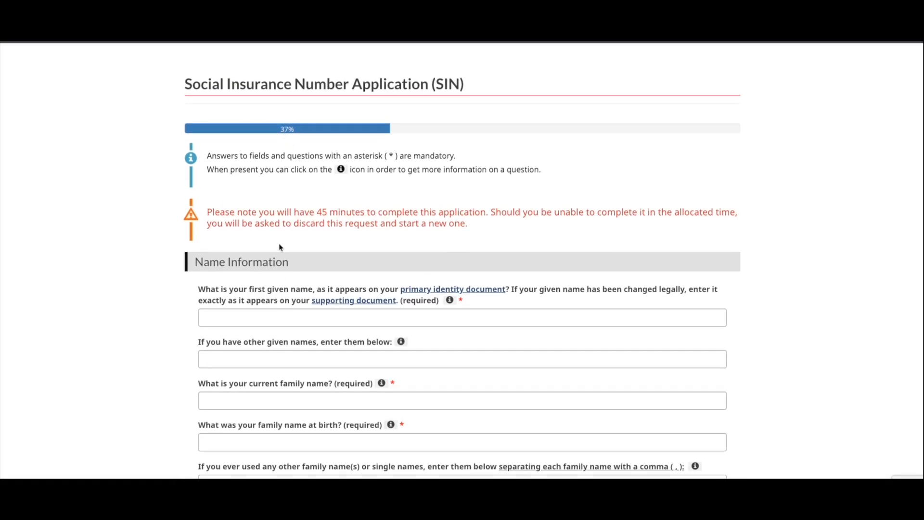
{"action": "scroll", "coordinate": [268, 303], "scroll_direction": "down", "scroll_amount": 1}
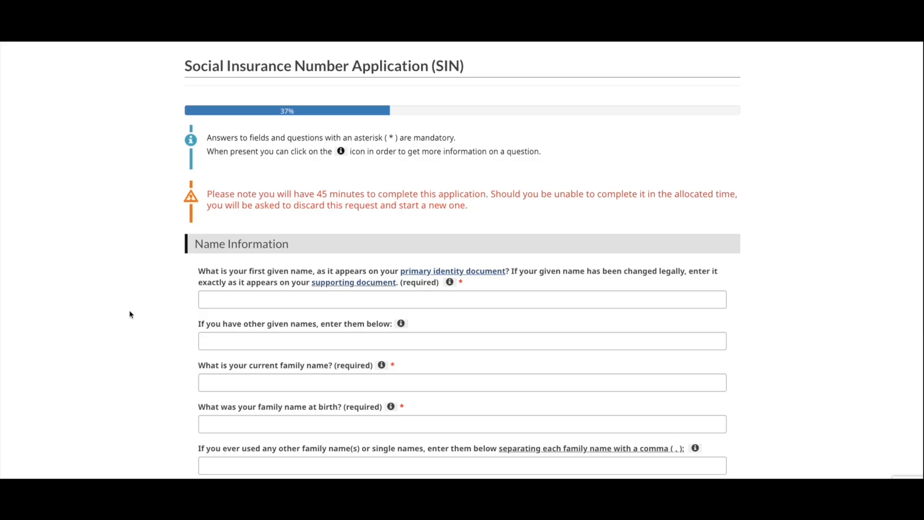
{"action": "scroll", "coordinate": [129, 314], "scroll_direction": "down", "scroll_amount": 1}
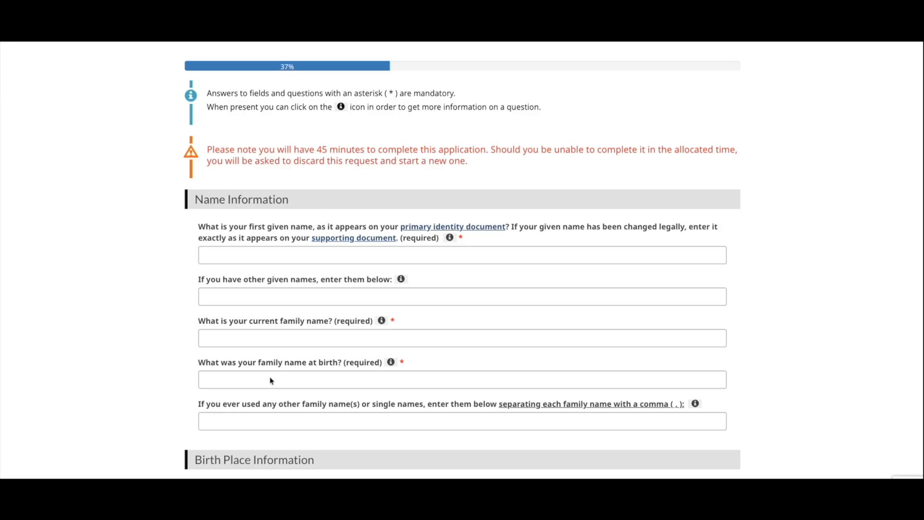
{"action": "scroll", "coordinate": [160, 398], "scroll_direction": "down", "scroll_amount": 3}
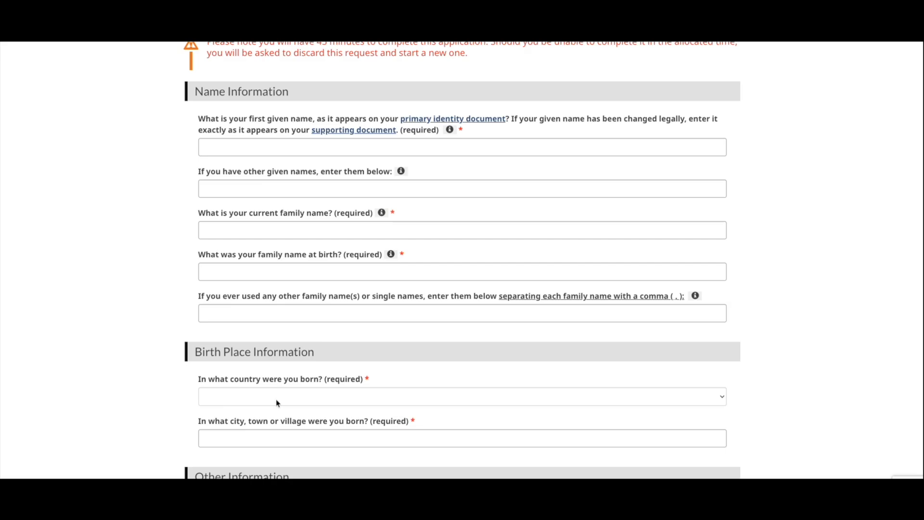
{"action": "scroll", "coordinate": [240, 436], "scroll_direction": "down", "scroll_amount": 3}
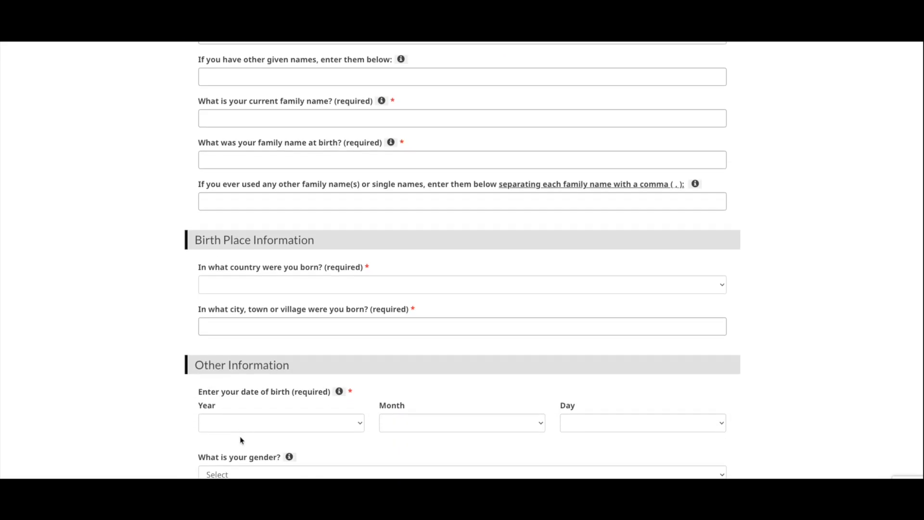
{"action": "scroll", "coordinate": [162, 378], "scroll_direction": "down", "scroll_amount": 2}
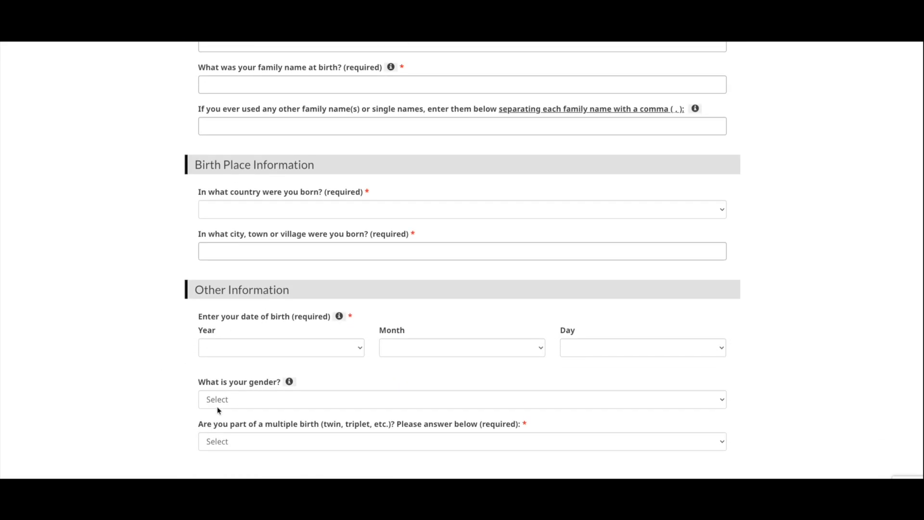
{"action": "scroll", "coordinate": [169, 411], "scroll_direction": "down", "scroll_amount": 3}
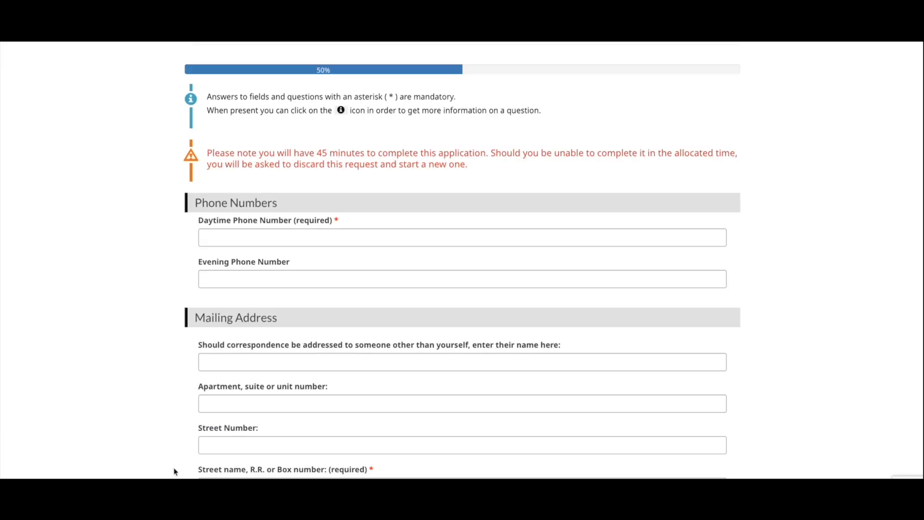
Look through the phone number, mailing address and address confirmation fields of the contact page.
{"action": "scroll", "coordinate": [186, 371], "scroll_direction": "up", "scroll_amount": 3}
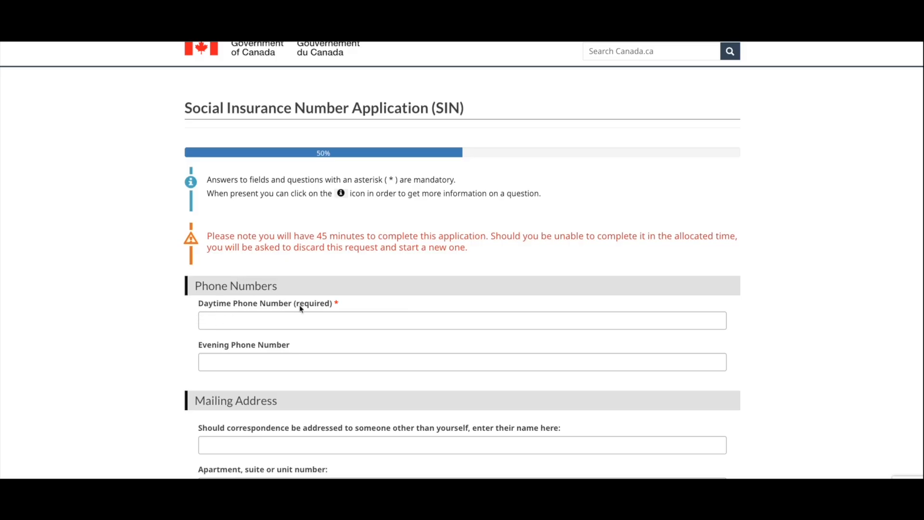
{"action": "scroll", "coordinate": [314, 240], "scroll_direction": "down", "scroll_amount": 1}
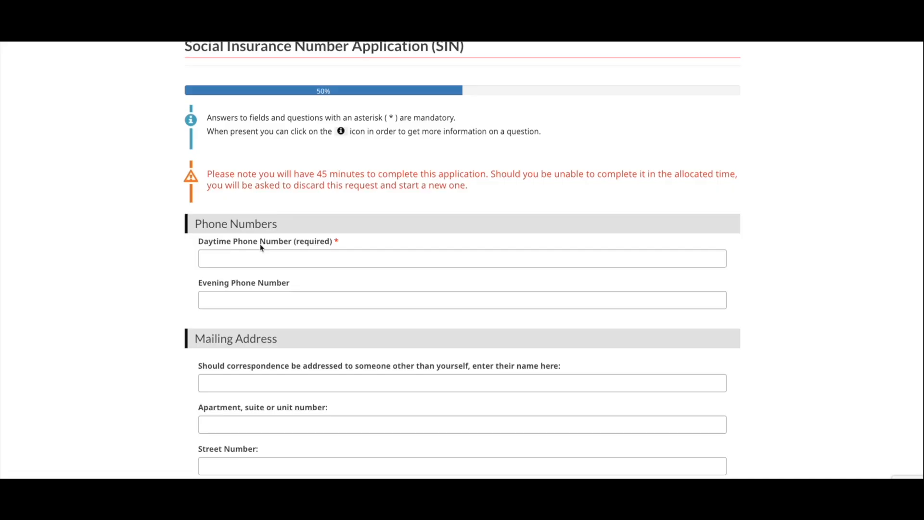
{"action": "scroll", "coordinate": [150, 331], "scroll_direction": "down", "scroll_amount": 1}
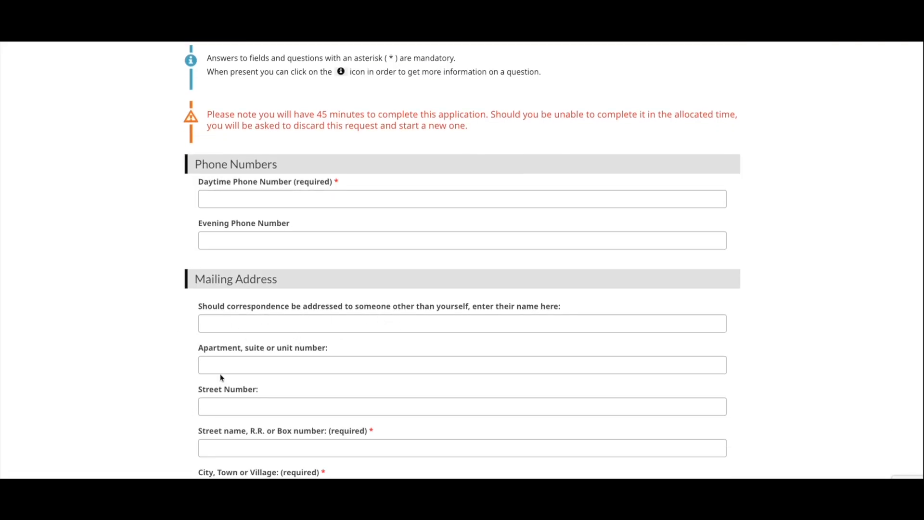
{"action": "scroll", "coordinate": [222, 378], "scroll_direction": "down", "scroll_amount": 2}
{"action": "scroll", "coordinate": [215, 404], "scroll_direction": "down", "scroll_amount": 2}
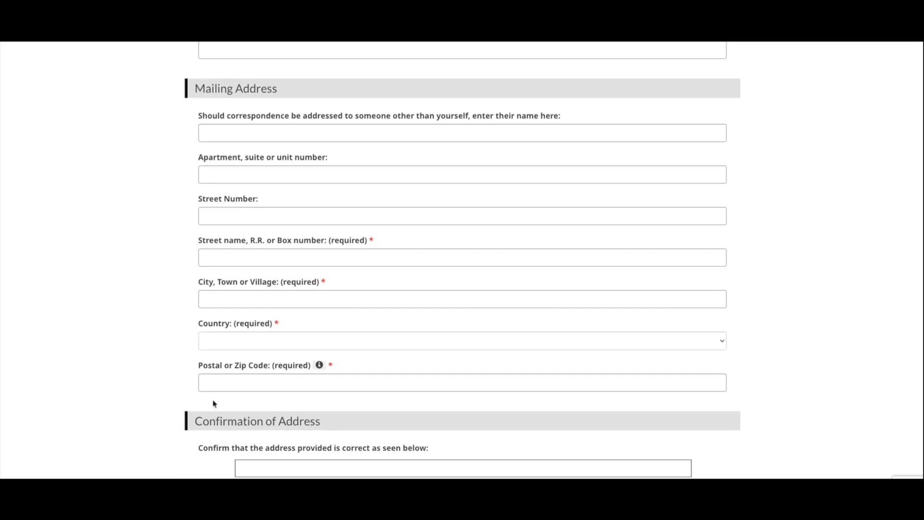
{"action": "scroll", "coordinate": [215, 403], "scroll_direction": "down", "scroll_amount": 2}
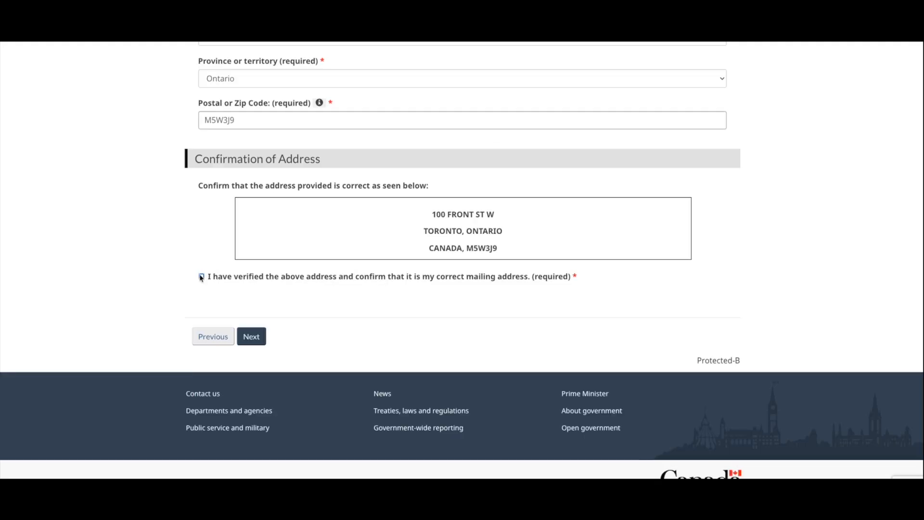
Review the entered phone number and mailing address with its confirmation, and continue to the supporting documentation page.
{"action": "scroll", "coordinate": [201, 278], "scroll_direction": "up", "scroll_amount": 10}
{"action": "scroll", "coordinate": [200, 275], "scroll_direction": "down", "scroll_amount": 2}
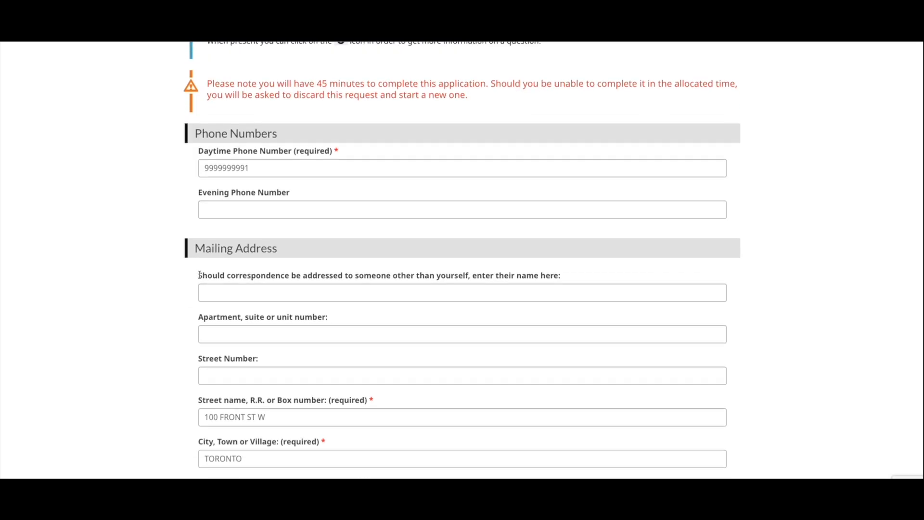
{"action": "scroll", "coordinate": [170, 298], "scroll_direction": "down", "scroll_amount": 3}
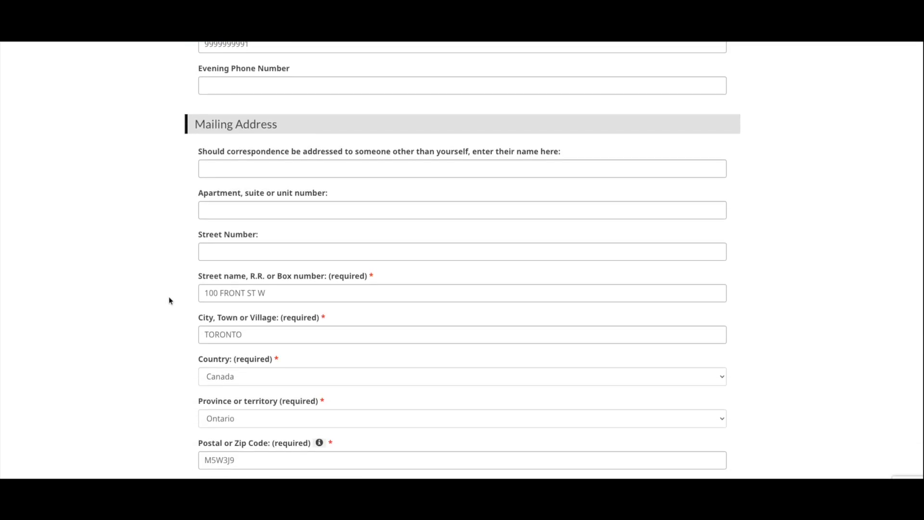
{"action": "scroll", "coordinate": [170, 299], "scroll_direction": "down", "scroll_amount": 4}
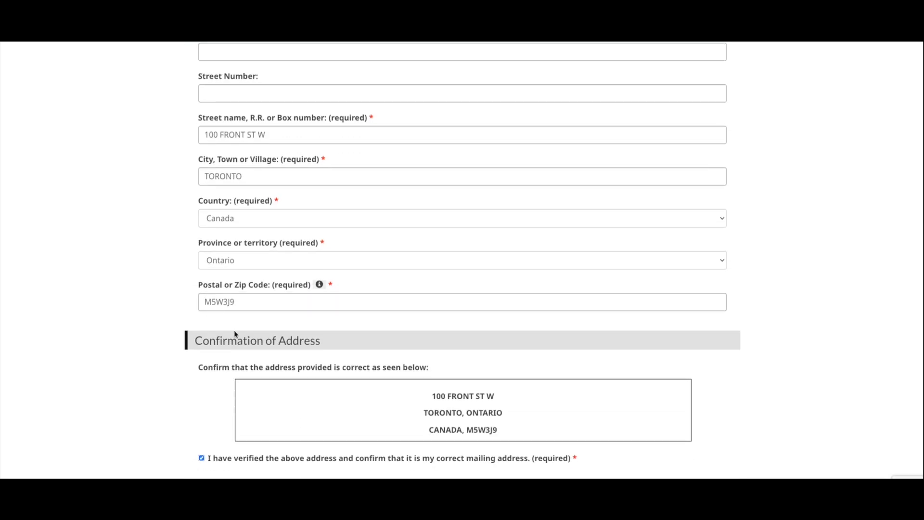
{"action": "scroll", "coordinate": [234, 332], "scroll_direction": "down", "scroll_amount": 2}
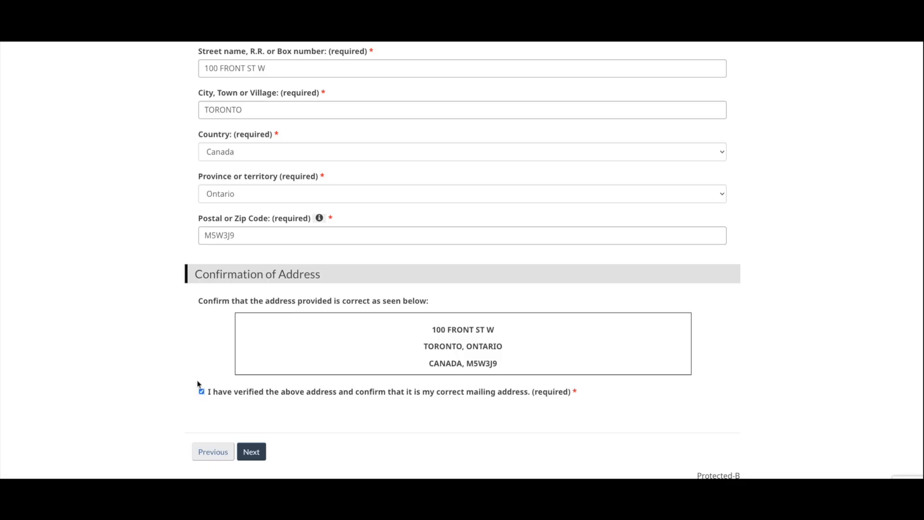
{"action": "left_click", "coordinate": [253, 454]}
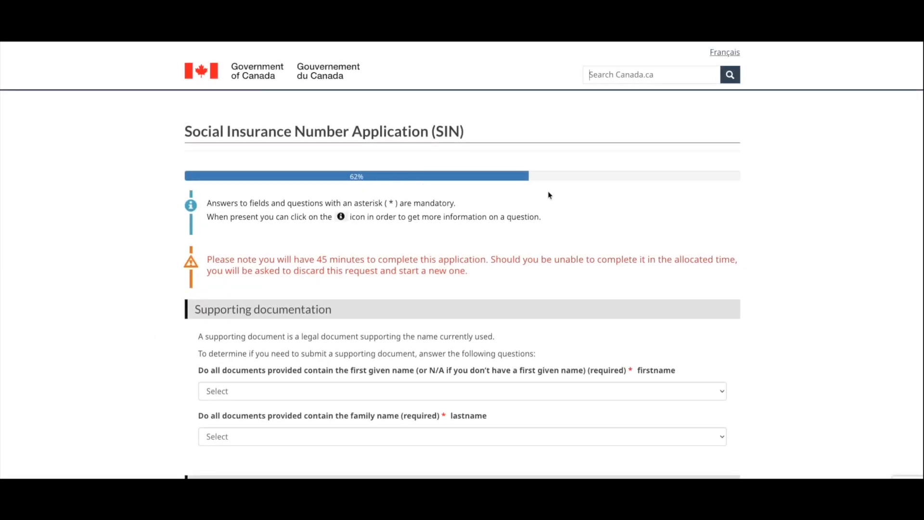
Answer Yes to whether all documents provided contain the applicant's first given name and family name.
{"action": "scroll", "coordinate": [171, 328], "scroll_direction": "down", "scroll_amount": 1}
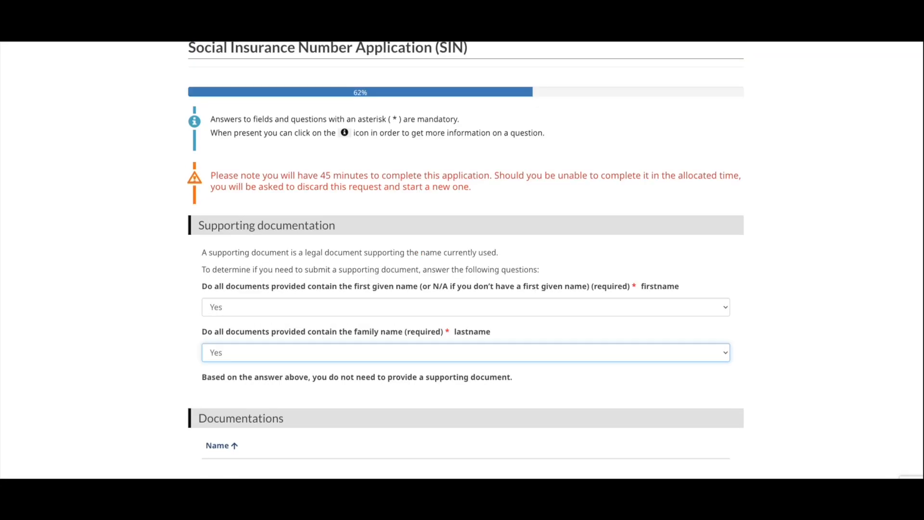
Check the first given name and family name in the supporting documentation questions, and continue to the parent information page.
{"action": "scroll", "coordinate": [214, 263], "scroll_direction": "up", "scroll_amount": 2}
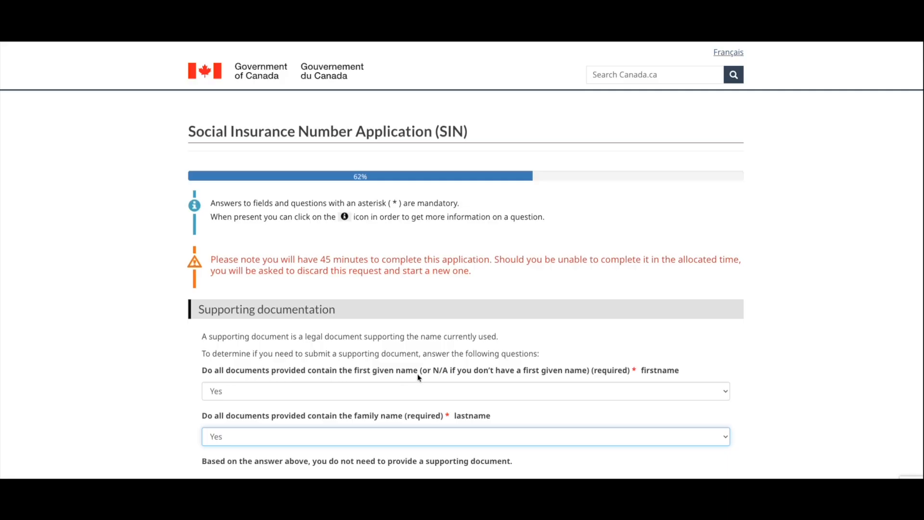
{"action": "left_click_drag", "start_coordinate": [688, 372], "coordinate": [640, 373]}
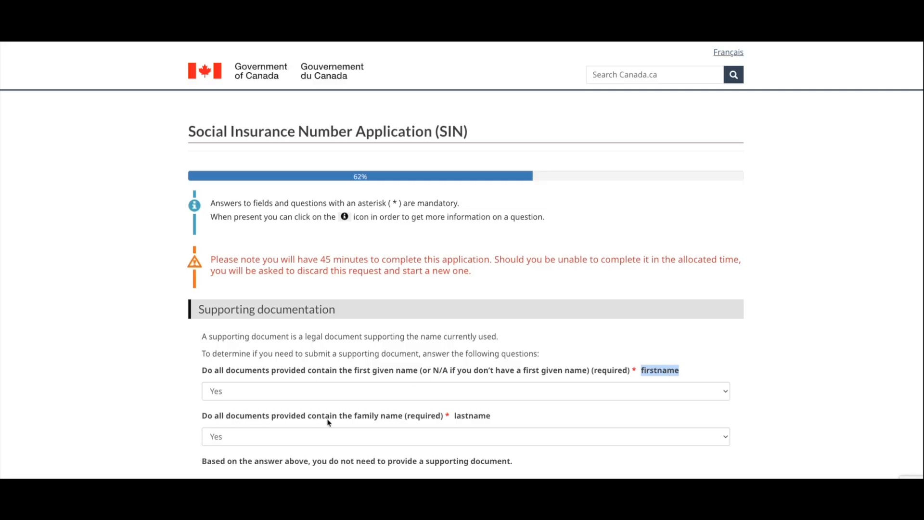
{"action": "double_click", "coordinate": [474, 417]}
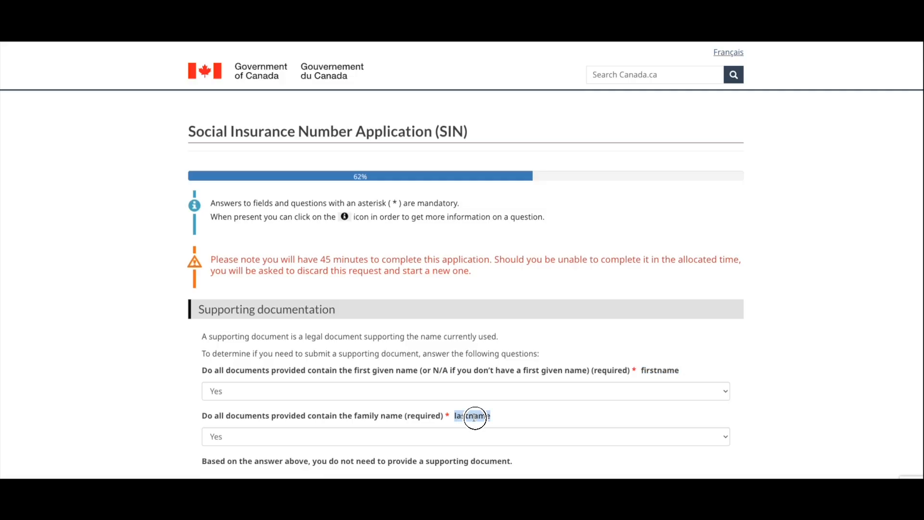
{"action": "scroll", "coordinate": [217, 435], "scroll_direction": "down", "scroll_amount": 5}
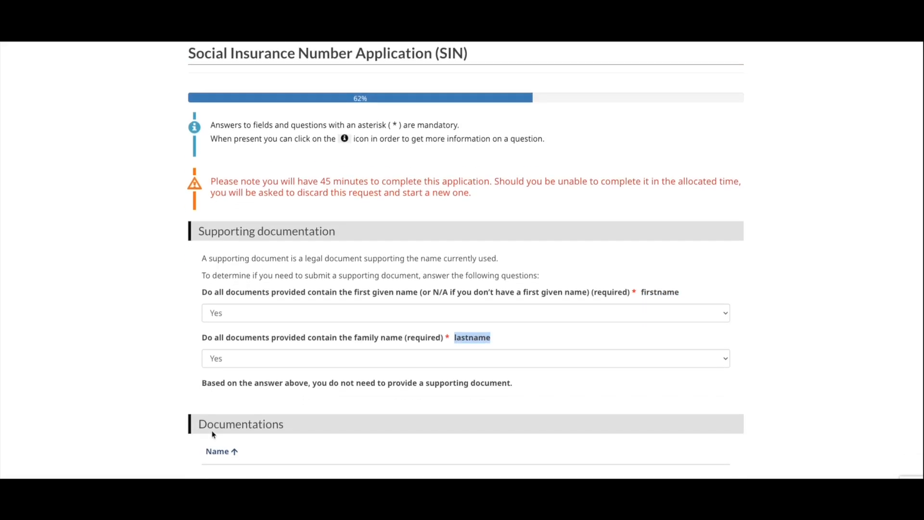
{"action": "left_click", "coordinate": [256, 385]}
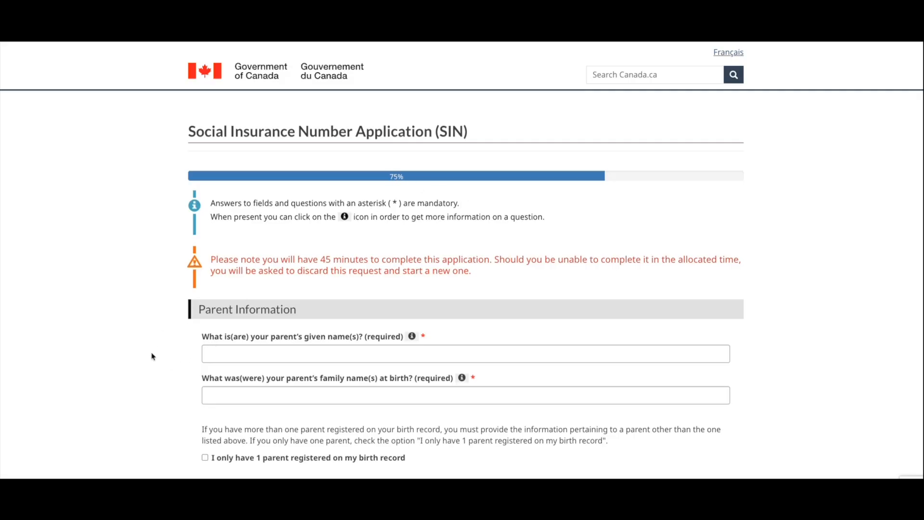
Read the help on the parent's given name and look through both parent information sections.
{"action": "left_click", "coordinate": [412, 336]}
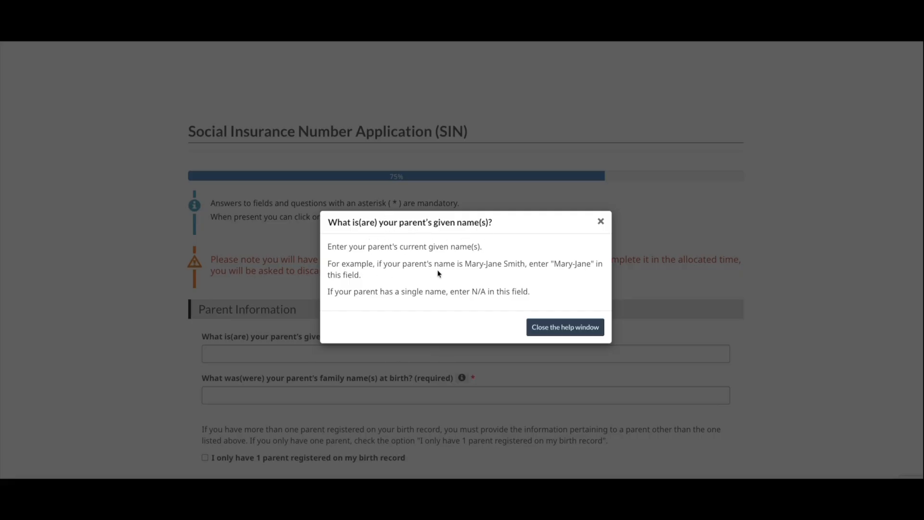
{"action": "left_click", "coordinate": [601, 222]}
{"action": "scroll", "coordinate": [111, 370], "scroll_direction": "down", "scroll_amount": 2}
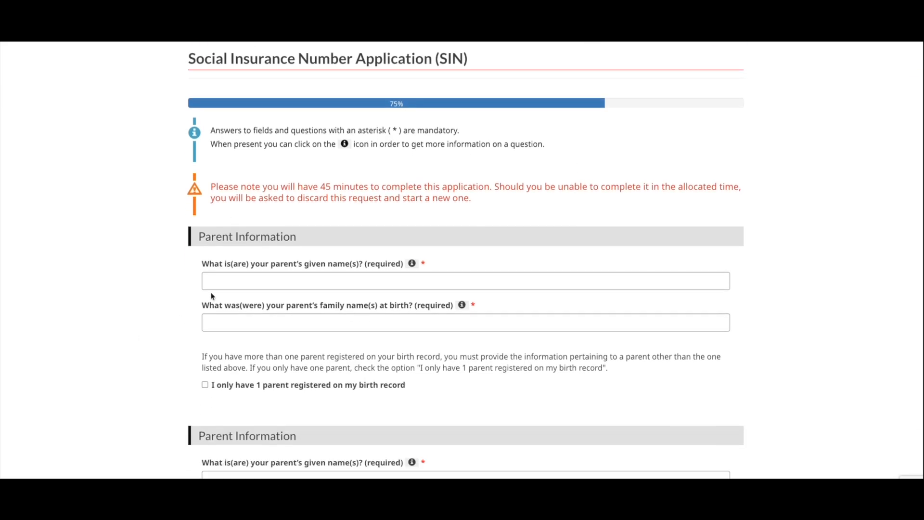
{"action": "scroll", "coordinate": [183, 347], "scroll_direction": "down", "scroll_amount": 1}
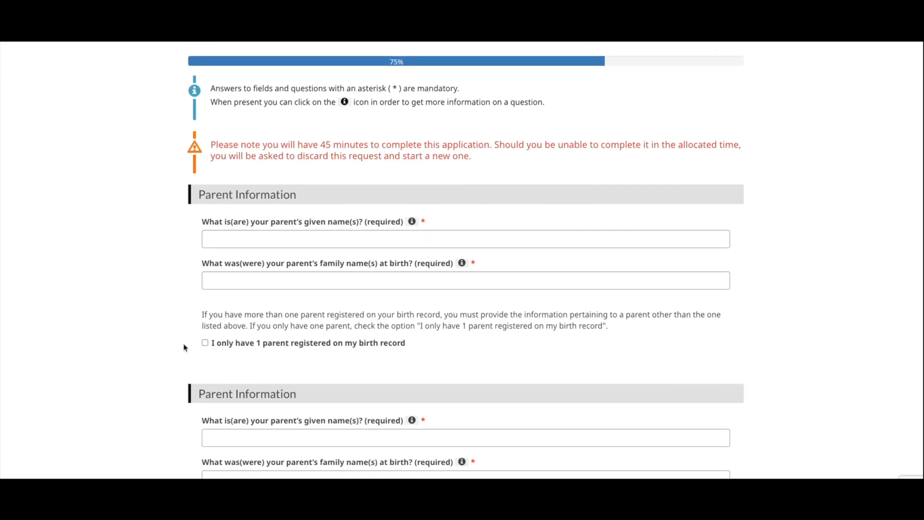
{"action": "scroll", "coordinate": [187, 328], "scroll_direction": "down", "scroll_amount": 3}
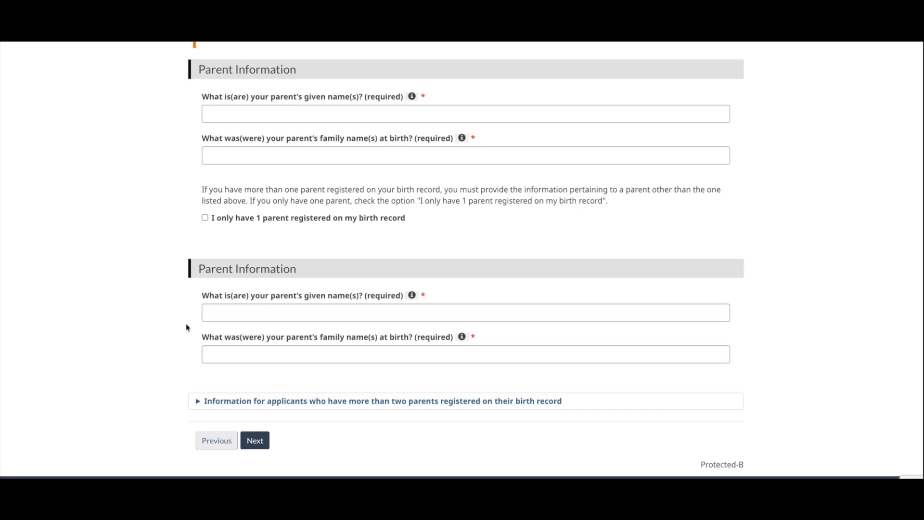
Look over the first parent's details and try the option for having only one parent registered on the birth record.
{"action": "scroll", "coordinate": [173, 295], "scroll_direction": "up", "scroll_amount": 1}
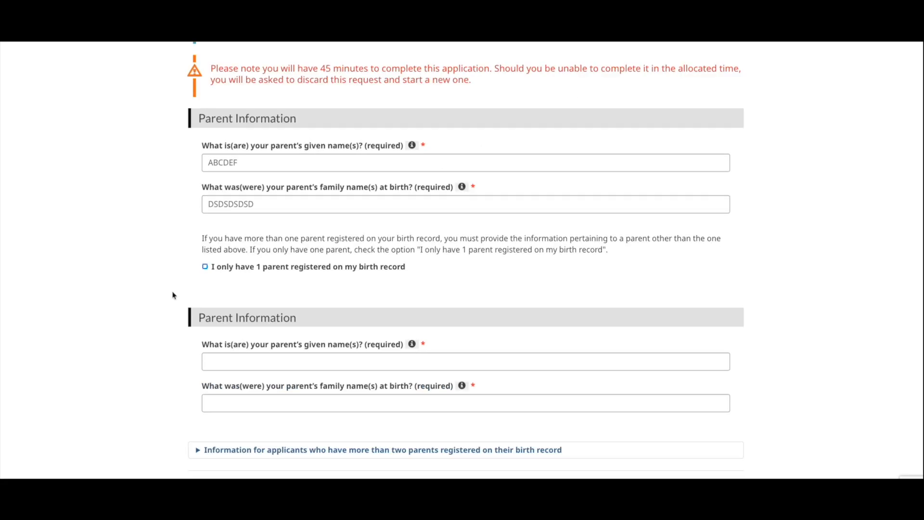
{"action": "scroll", "coordinate": [173, 296], "scroll_direction": "down", "scroll_amount": 3}
{"action": "scroll", "coordinate": [173, 295], "scroll_direction": "up", "scroll_amount": 5}
{"action": "scroll", "coordinate": [173, 295], "scroll_direction": "up", "scroll_amount": 2}
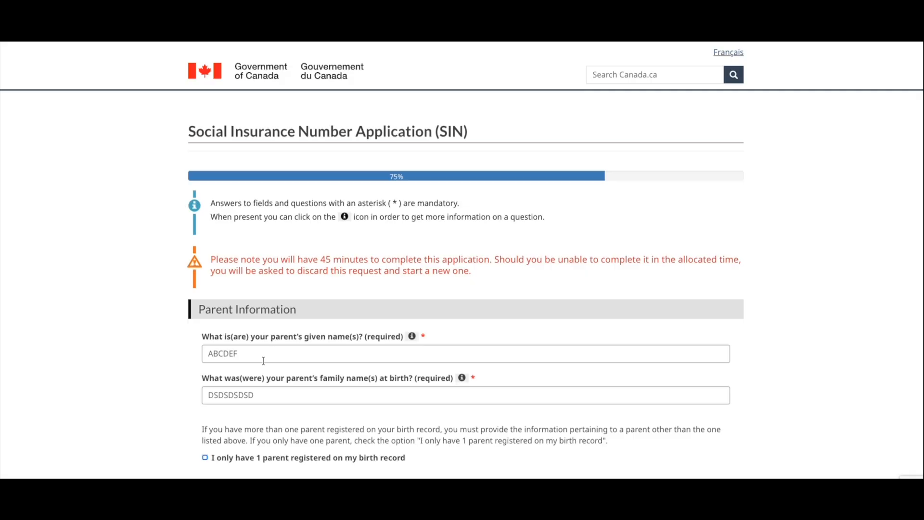
{"action": "scroll", "coordinate": [231, 391], "scroll_direction": "down", "scroll_amount": 2}
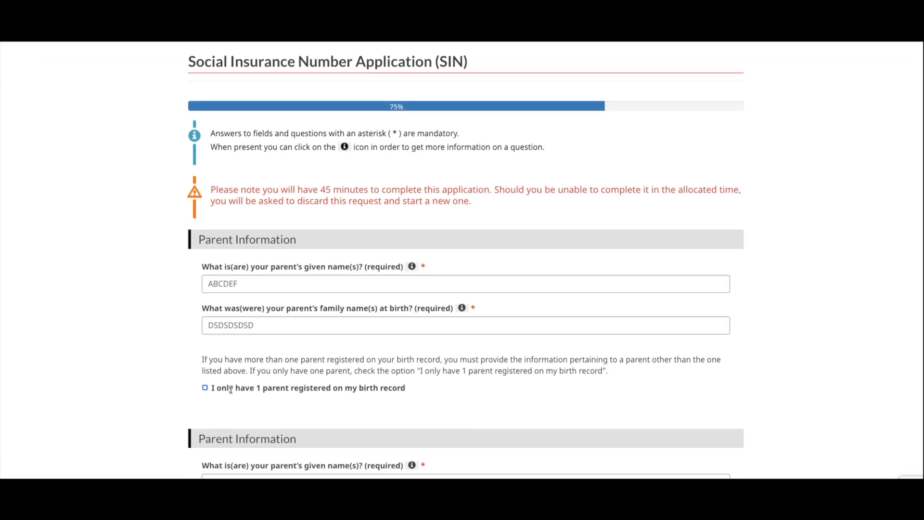
{"action": "scroll", "coordinate": [235, 392], "scroll_direction": "down", "scroll_amount": 2}
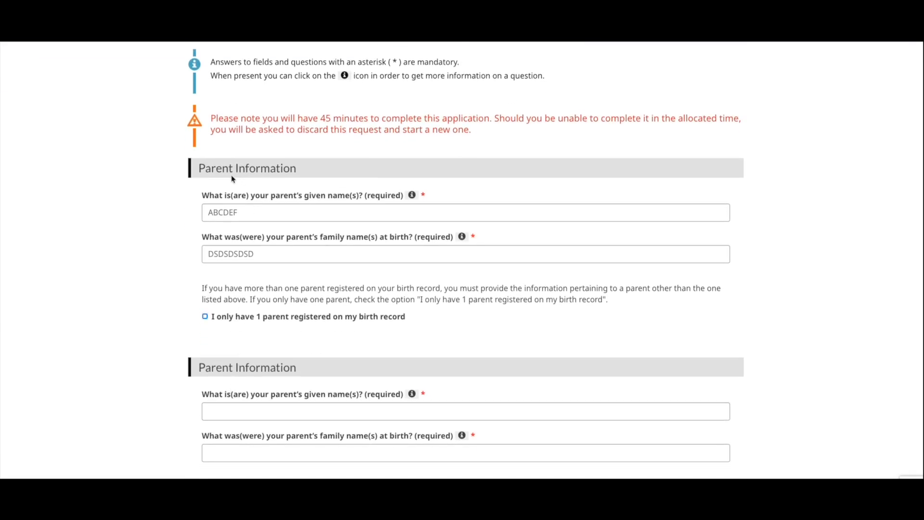
{"action": "scroll", "coordinate": [285, 388], "scroll_direction": "down", "scroll_amount": 2}
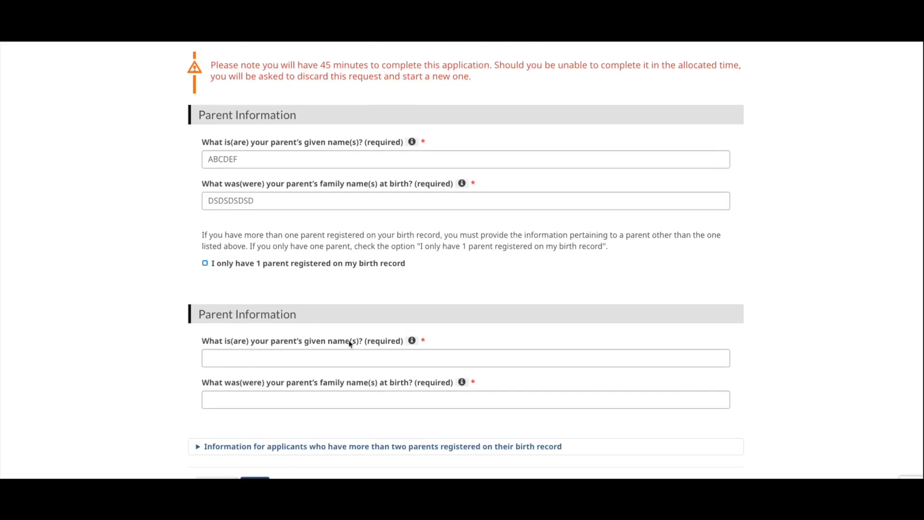
{"action": "left_click", "coordinate": [205, 264]}
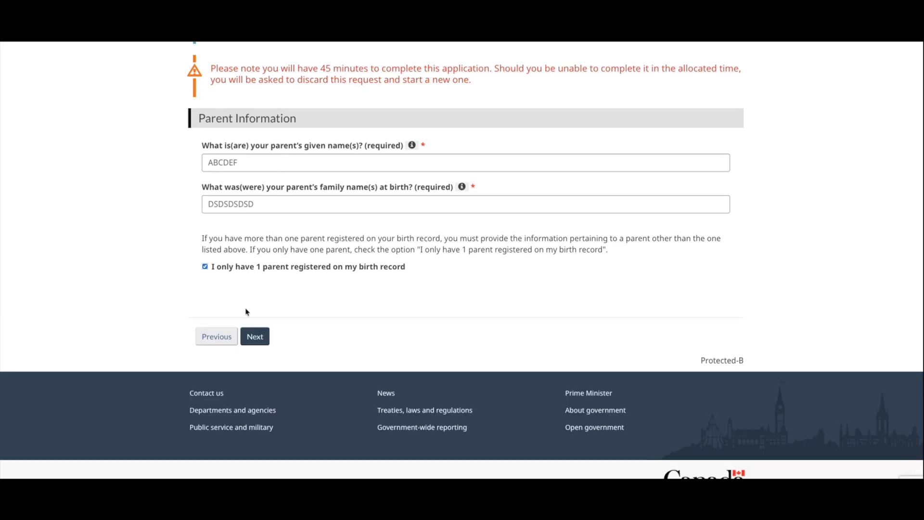
{"action": "left_click", "coordinate": [205, 267]}
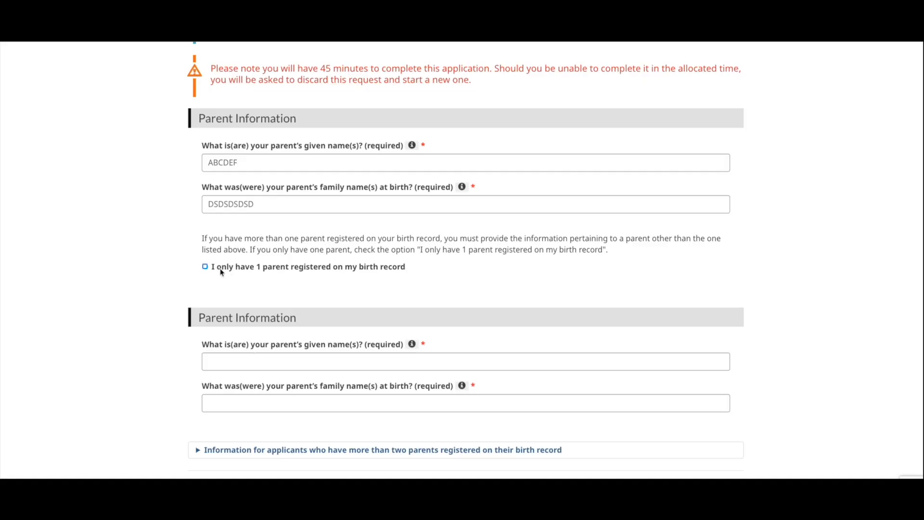
Enter sdasdas as the second parent's given name and adsasdsa as the family name at birth, and continue to the review page.
{"action": "left_click", "coordinate": [234, 360]}
{"action": "type", "text": "sdasdas"}
{"action": "left_click", "coordinate": [244, 403]}
{"action": "type", "text": "adsasdsa"}
{"action": "scroll", "coordinate": [130, 386], "scroll_direction": "down", "scroll_amount": 3}
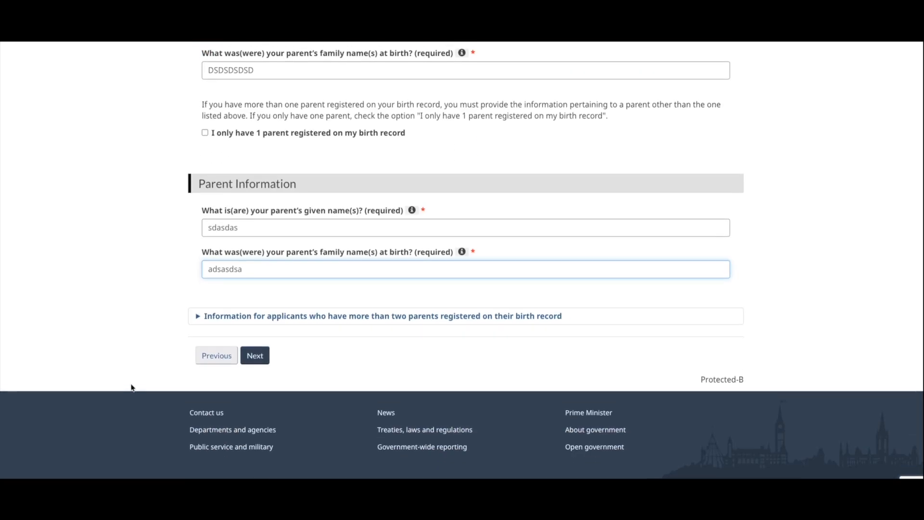
{"action": "left_click", "coordinate": [259, 337]}
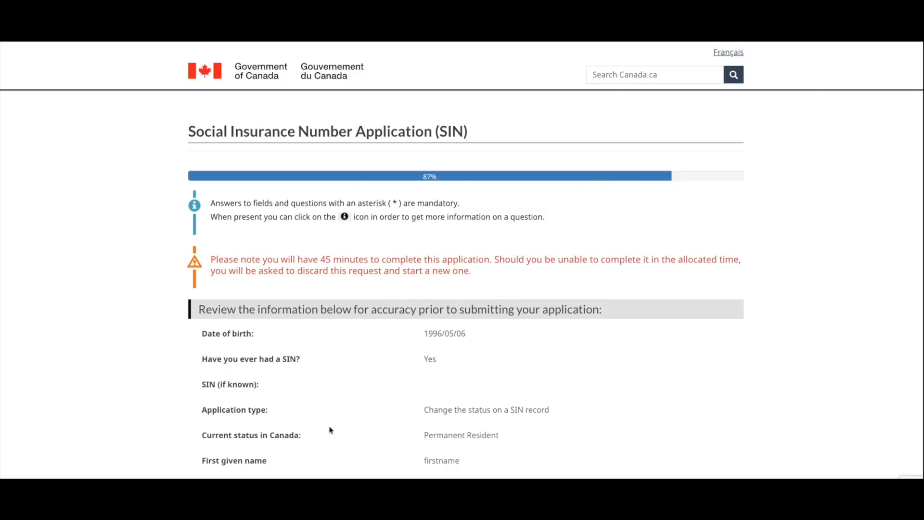
Review the application summary from date of birth and application type through to the uploaded files and certification section.
{"action": "scroll", "coordinate": [212, 328], "scroll_direction": "down", "scroll_amount": 1}
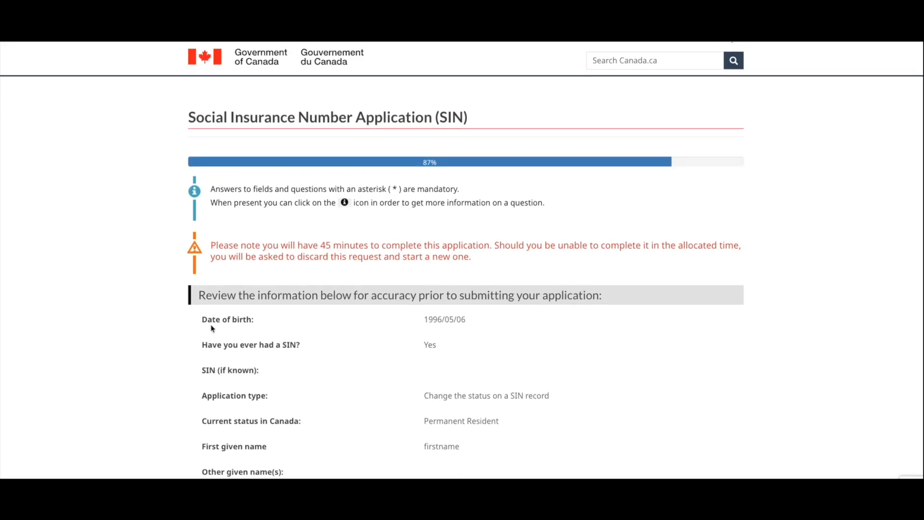
{"action": "scroll", "coordinate": [211, 329], "scroll_direction": "down", "scroll_amount": 1}
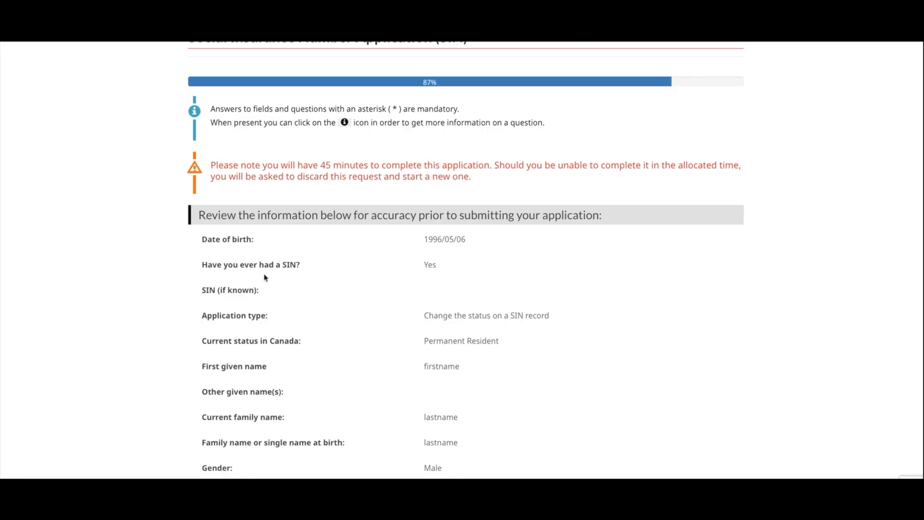
{"action": "scroll", "coordinate": [264, 277], "scroll_direction": "down", "scroll_amount": 2}
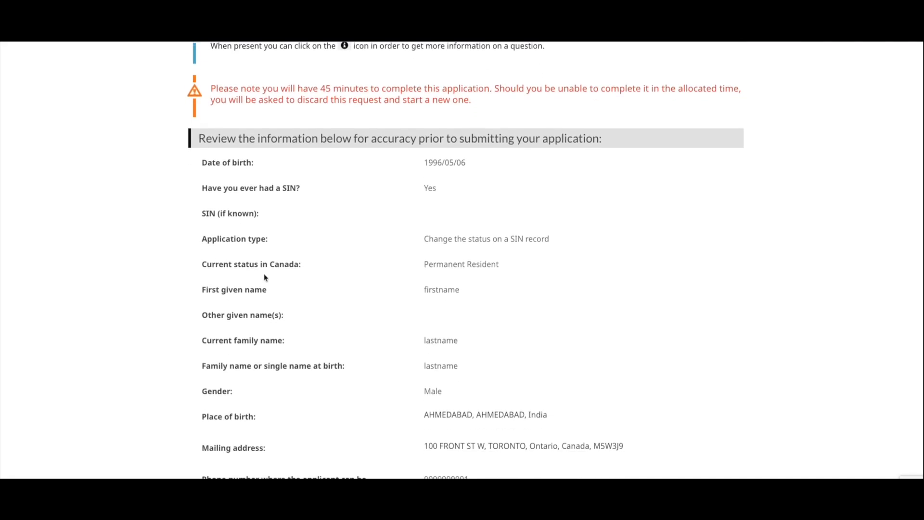
{"action": "scroll", "coordinate": [265, 278], "scroll_direction": "down", "scroll_amount": 1}
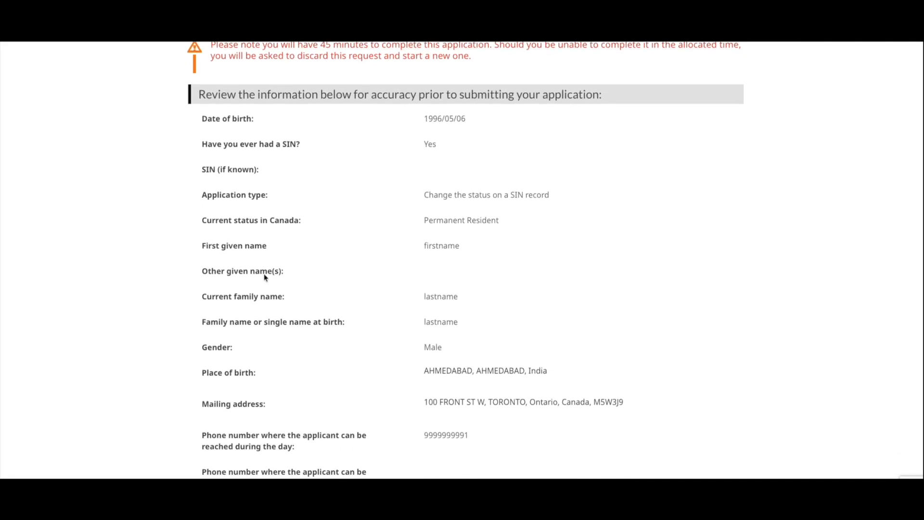
{"action": "scroll", "coordinate": [264, 278], "scroll_direction": "down", "scroll_amount": 2}
{"action": "scroll", "coordinate": [264, 278], "scroll_direction": "down", "scroll_amount": 8}
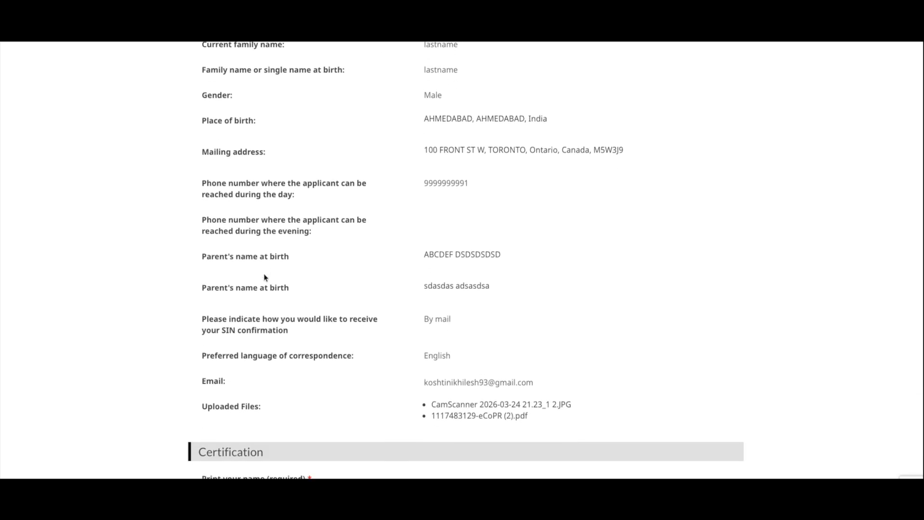
{"action": "scroll", "coordinate": [264, 278], "scroll_direction": "down", "scroll_amount": 2}
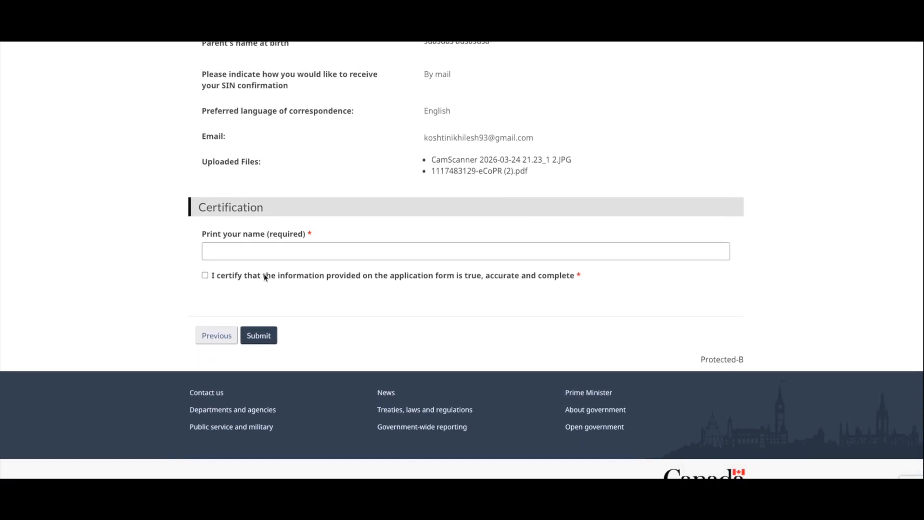
Fill in the applicant's full name under Certification and certify that the information provided is true, accurate and complete.
{"action": "left_click", "coordinate": [251, 255]}
{"action": "left_click", "coordinate": [248, 250]}
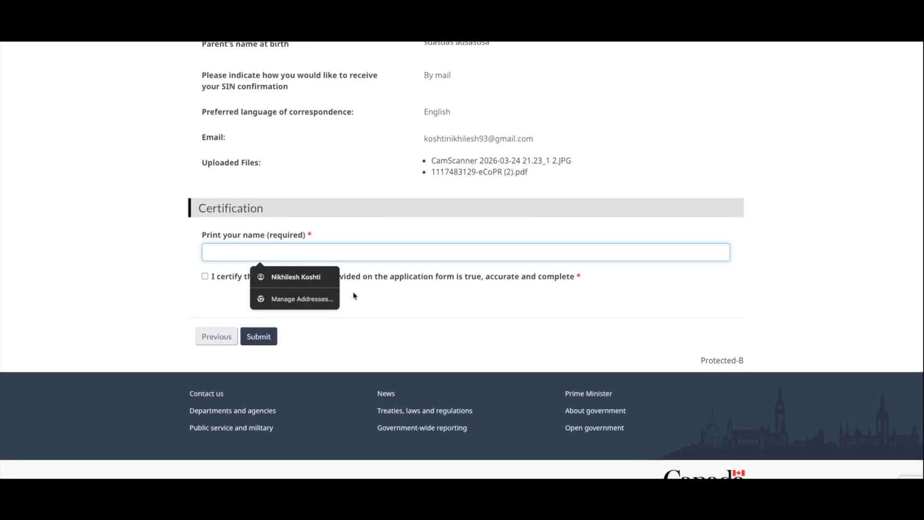
{"action": "left_click", "coordinate": [306, 284]}
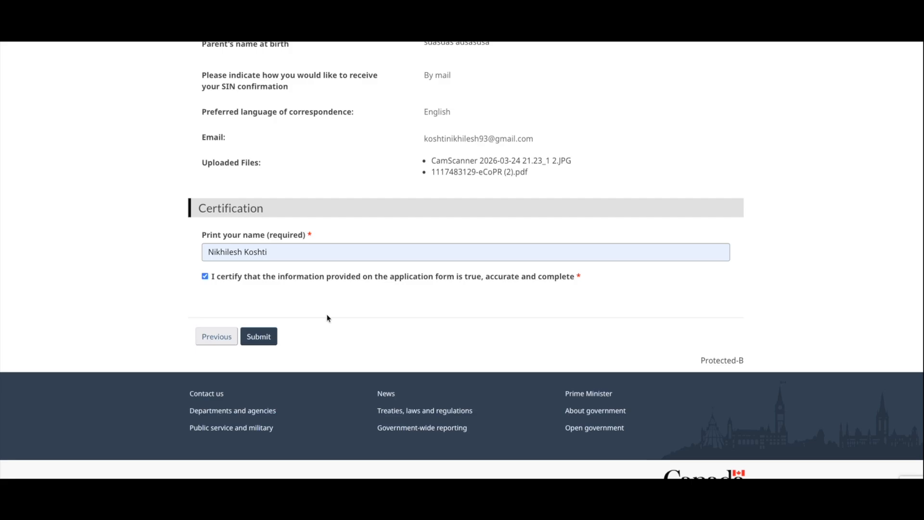
Recheck the whole application summary and the completed certification for accuracy before submission.
{"action": "scroll", "coordinate": [363, 171], "scroll_direction": "up", "scroll_amount": 5}
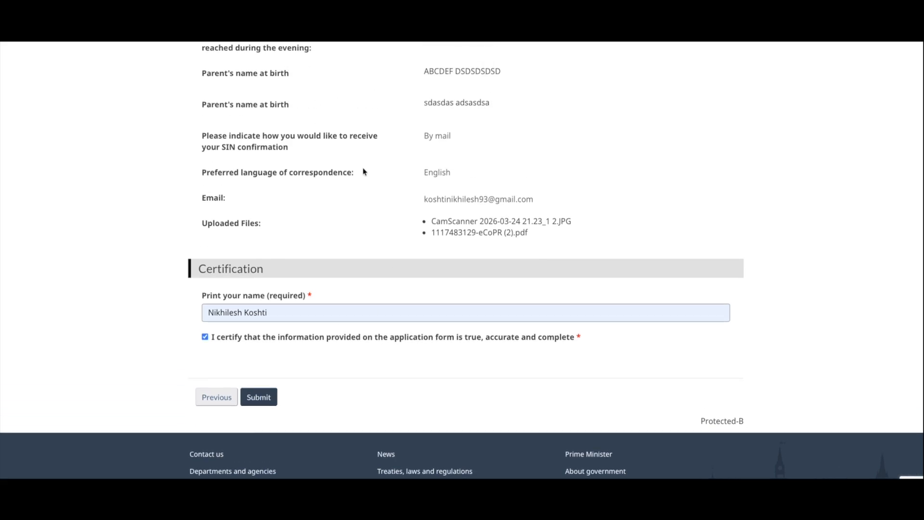
{"action": "scroll", "coordinate": [363, 171], "scroll_direction": "up", "scroll_amount": 5}
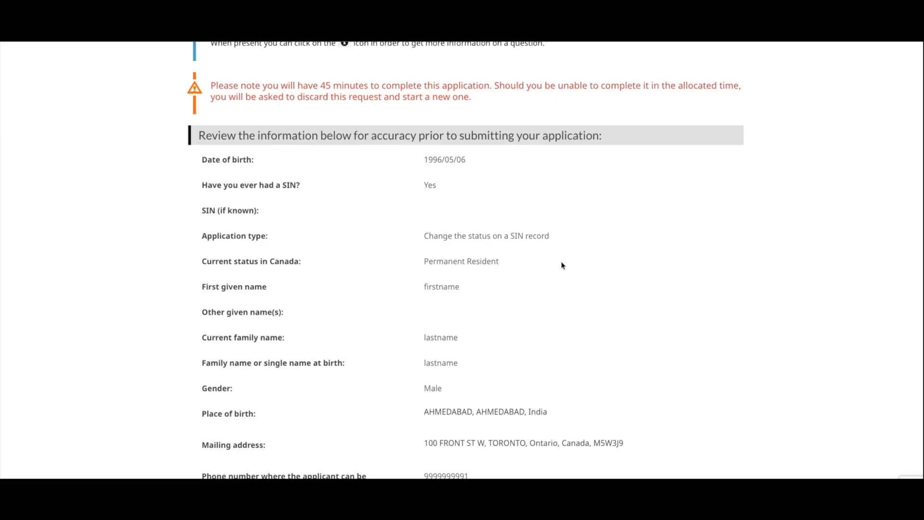
{"action": "scroll", "coordinate": [562, 265], "scroll_direction": "down", "scroll_amount": 3}
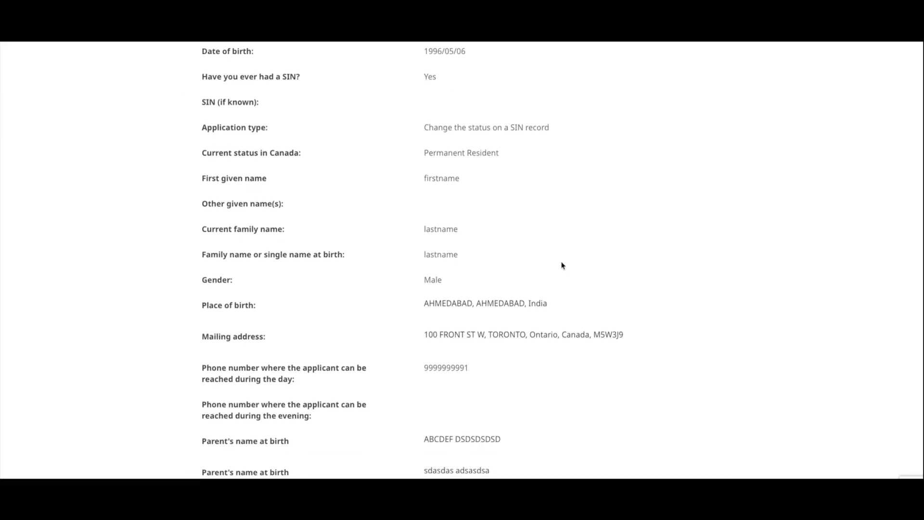
{"action": "scroll", "coordinate": [562, 265], "scroll_direction": "down", "scroll_amount": 7}
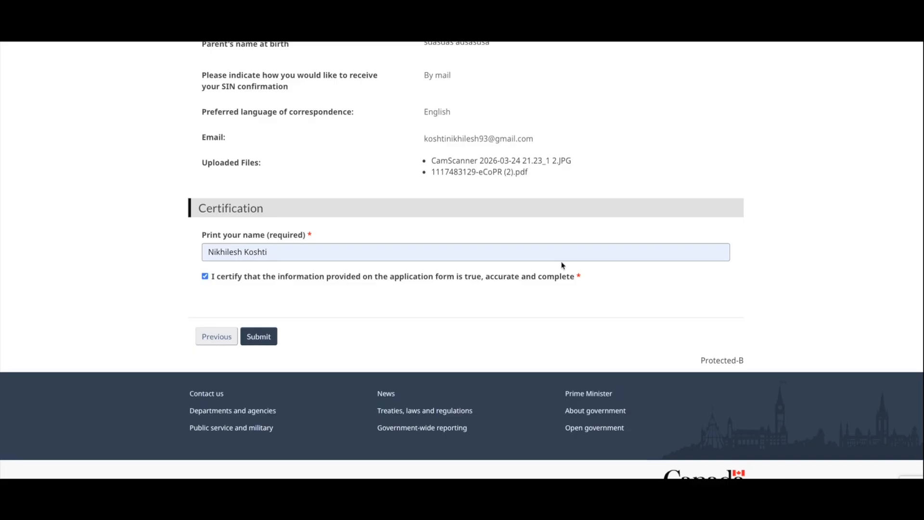
{"action": "scroll", "coordinate": [562, 265], "scroll_direction": "up", "scroll_amount": 2}
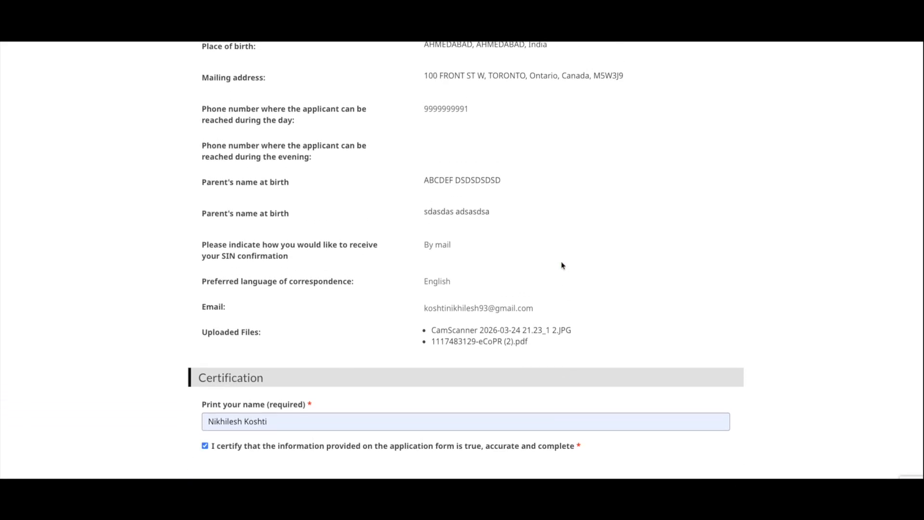
{"action": "scroll", "coordinate": [562, 265], "scroll_direction": "down", "scroll_amount": 4}
{"action": "scroll", "coordinate": [562, 265], "scroll_direction": "up", "scroll_amount": 20}
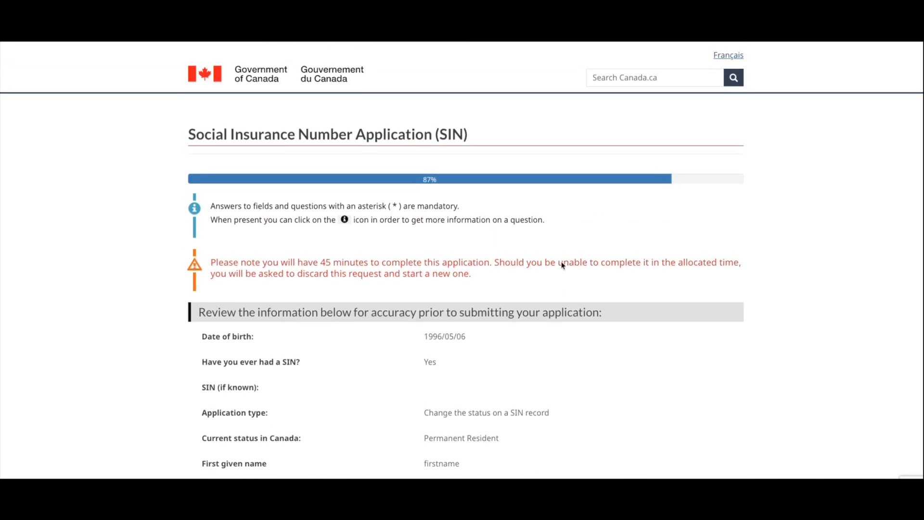
{"action": "scroll", "coordinate": [563, 265], "scroll_direction": "down", "scroll_amount": 15}
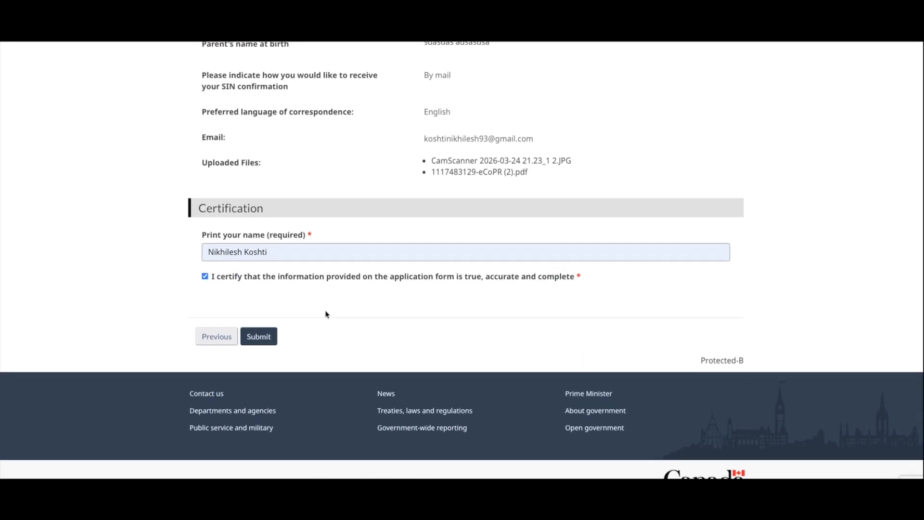
{"action": "scroll", "coordinate": [517, 242], "scroll_direction": "up", "scroll_amount": 12}
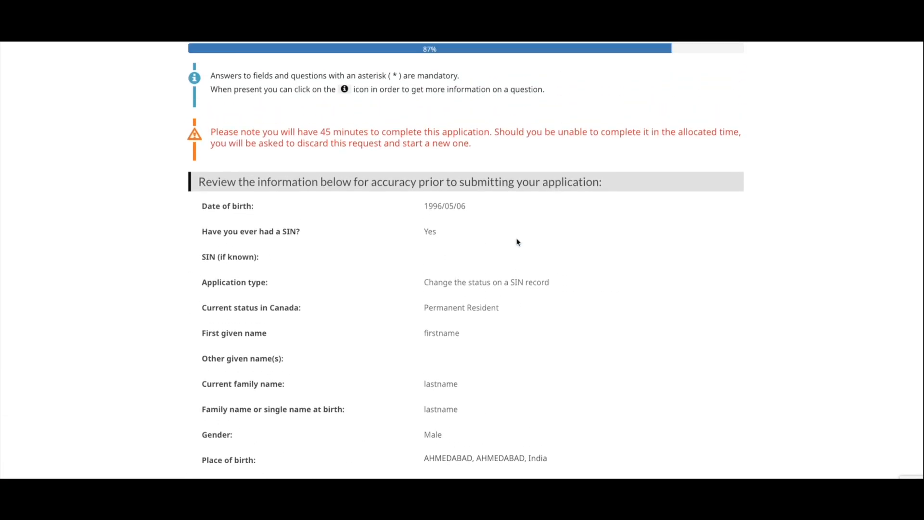